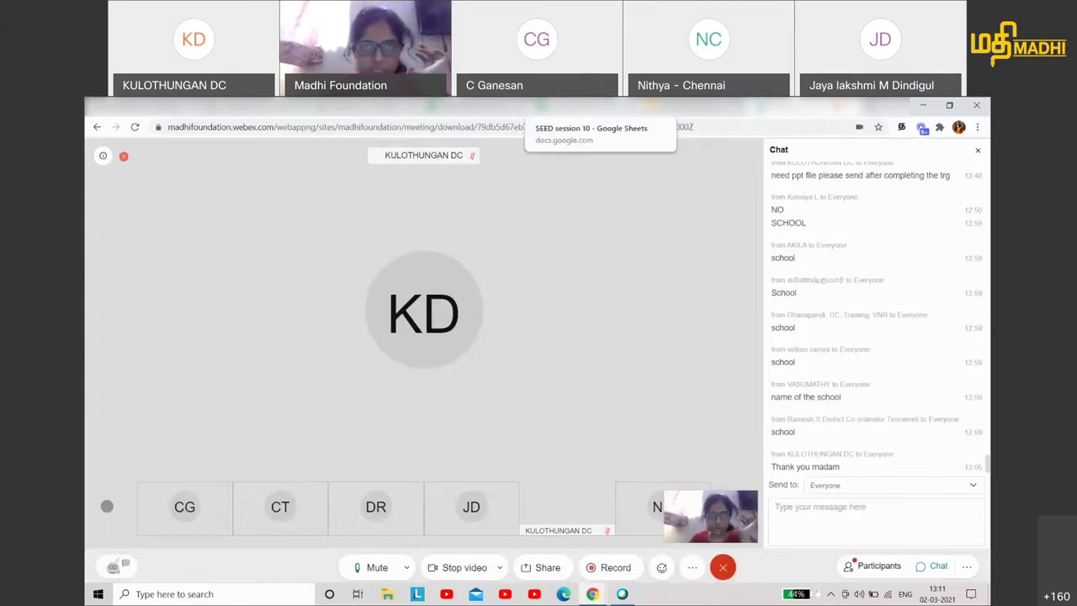
# Step: Switch to the SEED session 10 spreadsheet, compare the Pivot and Pivot Table 1 sheets, and select the pivot table range A1:B14
pyautogui.click(578, 104)
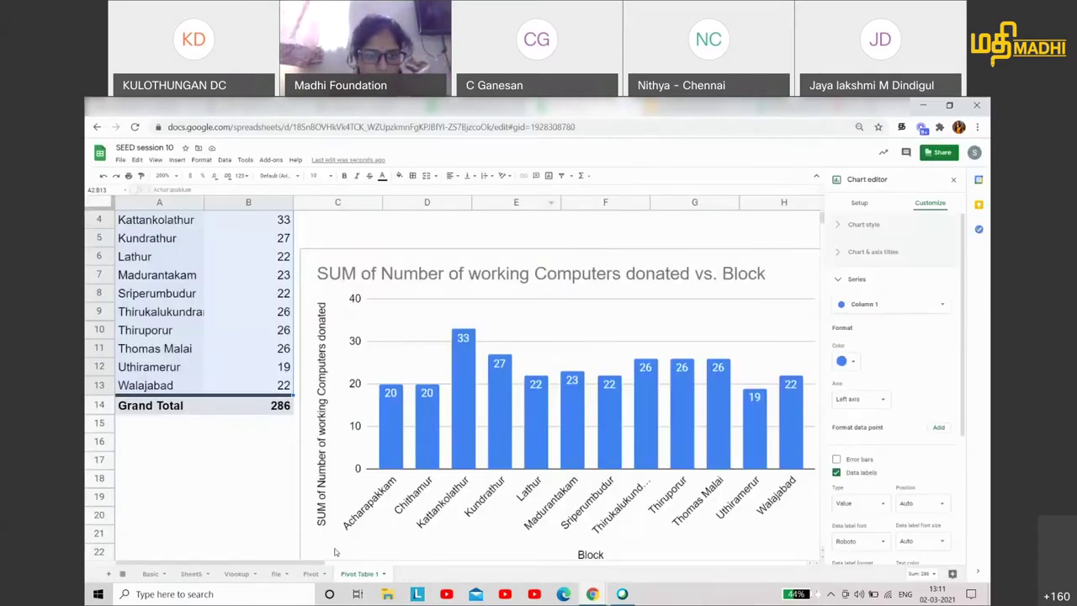
pyautogui.click(311, 575)
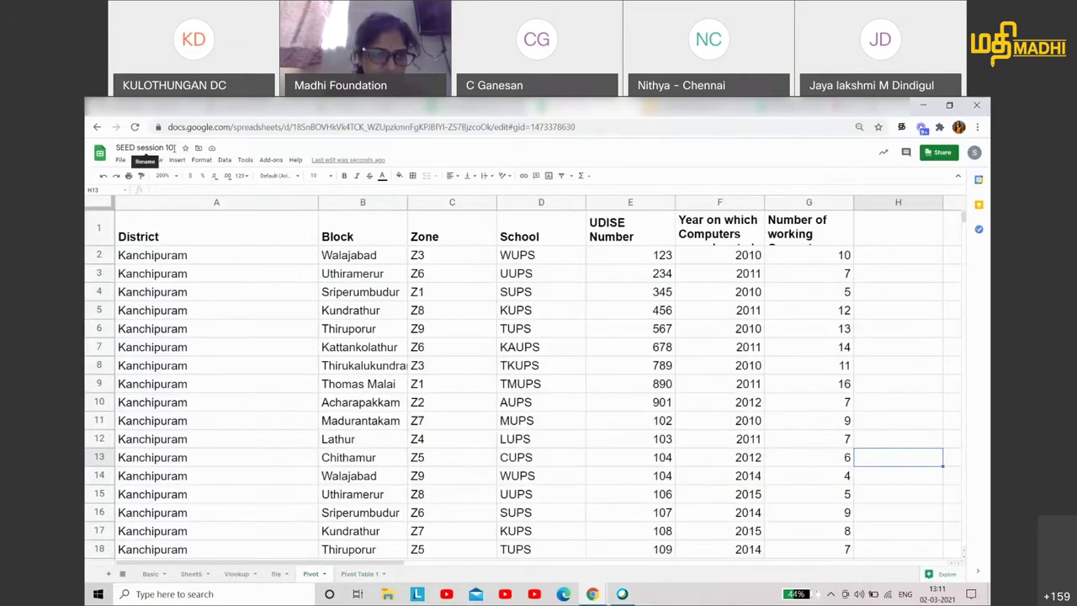
pyautogui.click(356, 576)
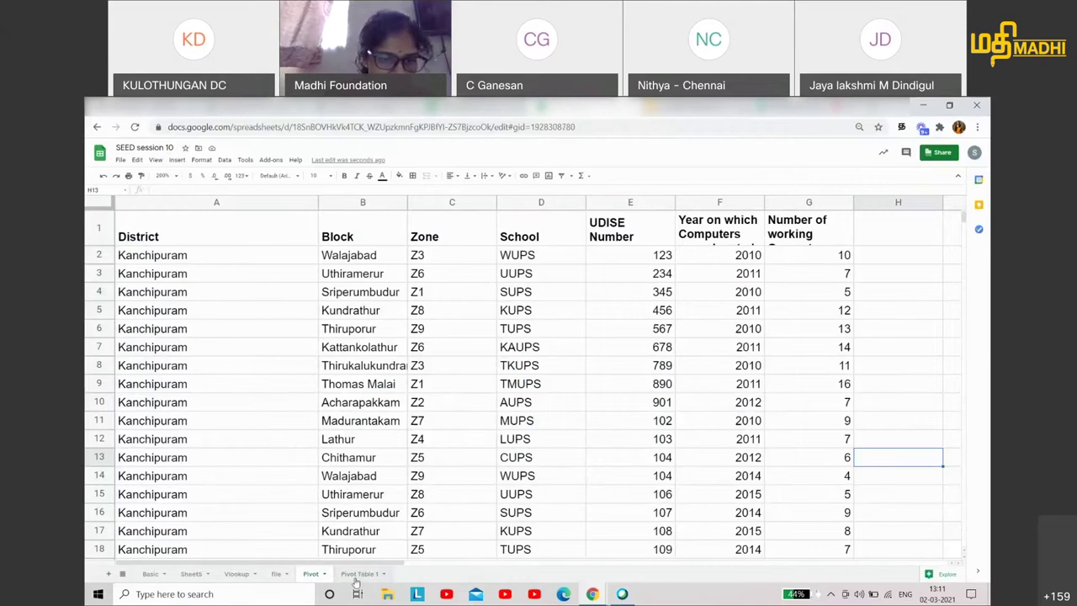
pyautogui.click(312, 574)
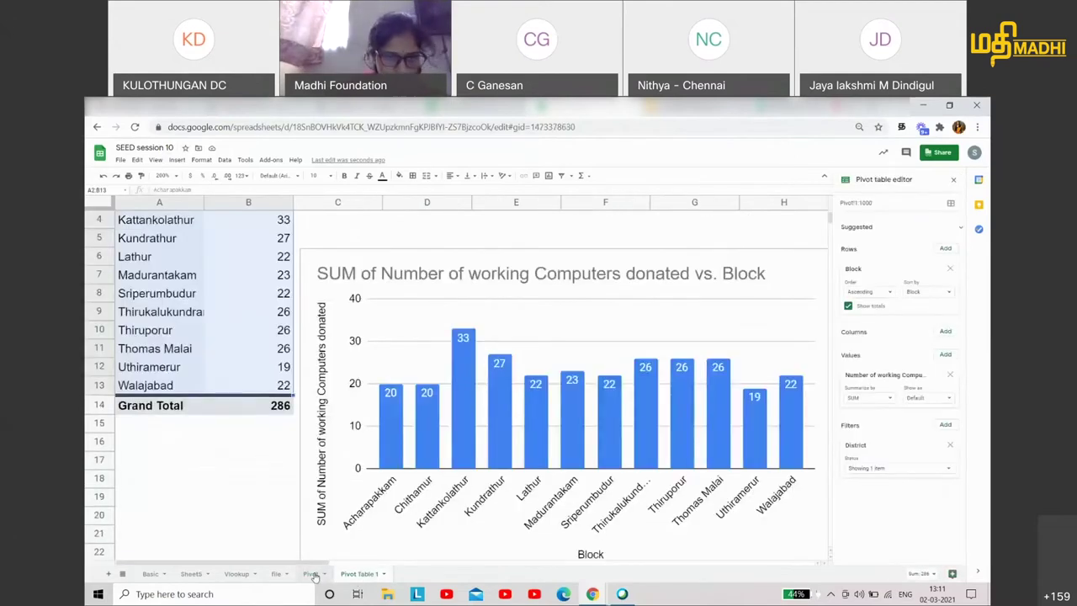
pyautogui.click(360, 576)
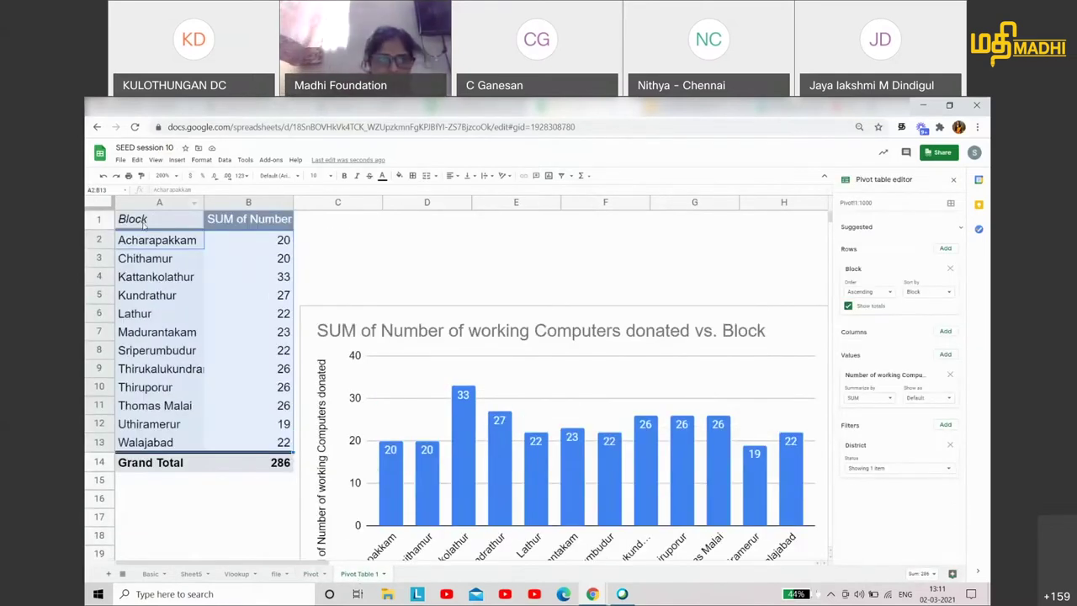
pyautogui.click(145, 226)
pyautogui.keyDown('shift'); pyautogui.click(275, 464); pyautogui.keyUp('shift')
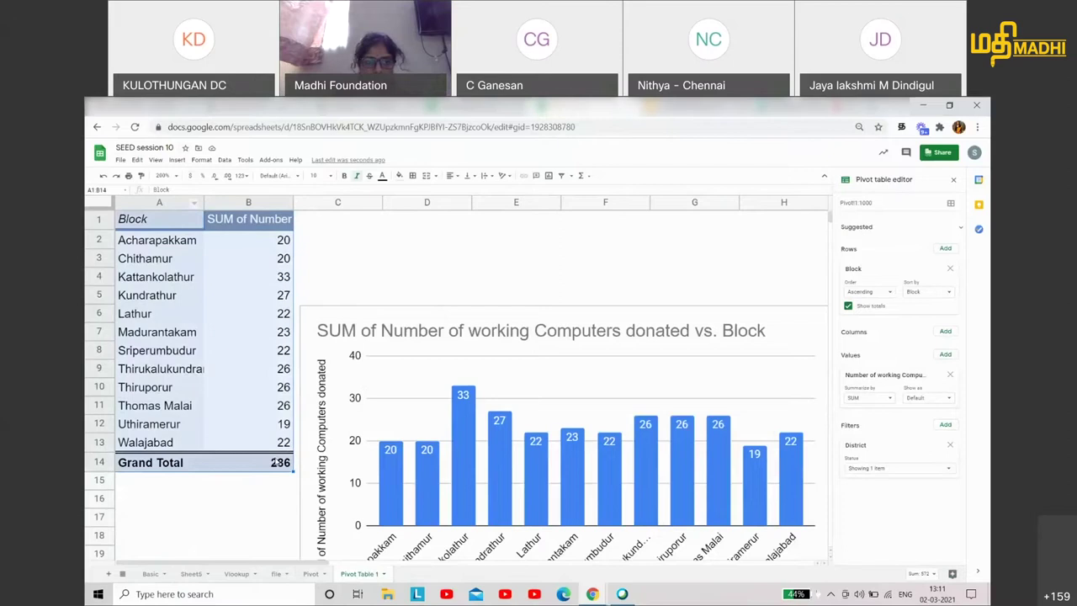
# Step: Look through the workbook's other sheets and select the district table A1:B8 on the file sheet
pyautogui.click(276, 575)
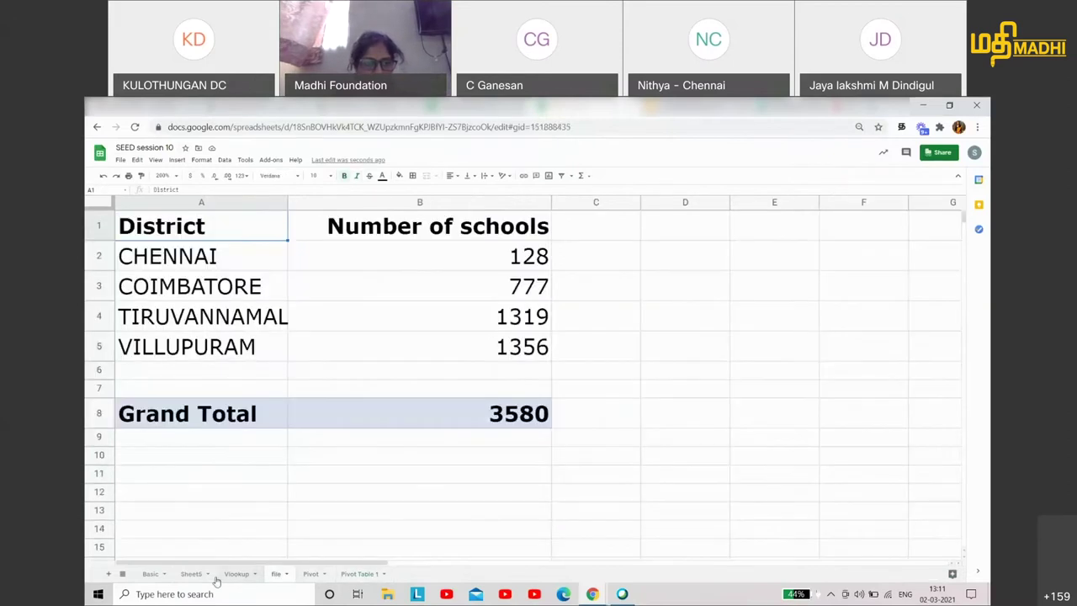
pyautogui.click(226, 576)
pyautogui.click(145, 577)
pyautogui.click(187, 577)
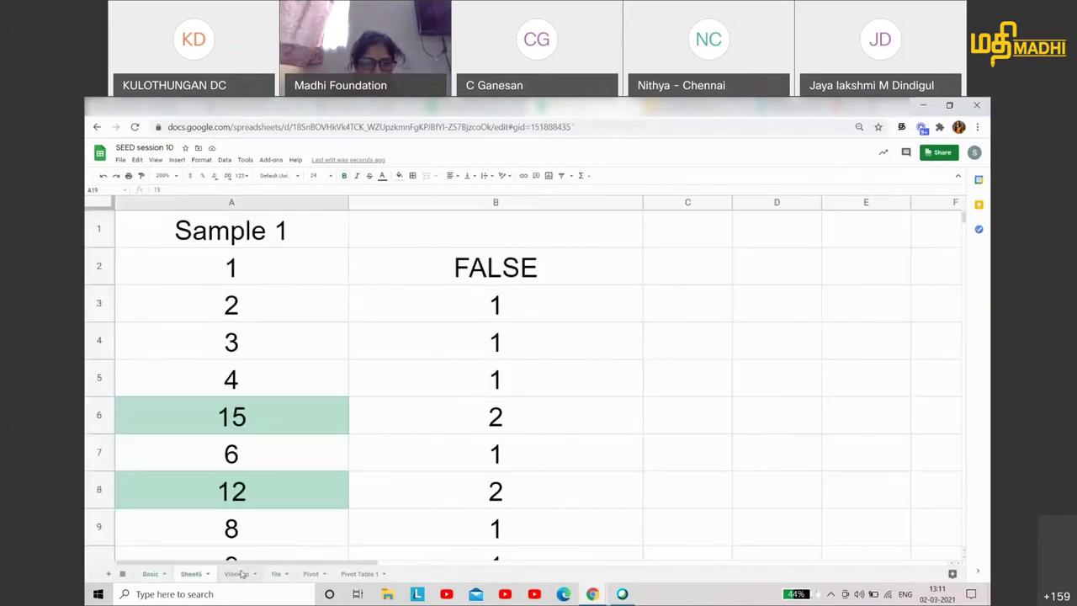
pyautogui.click(192, 574)
pyautogui.click(276, 574)
pyautogui.click(349, 574)
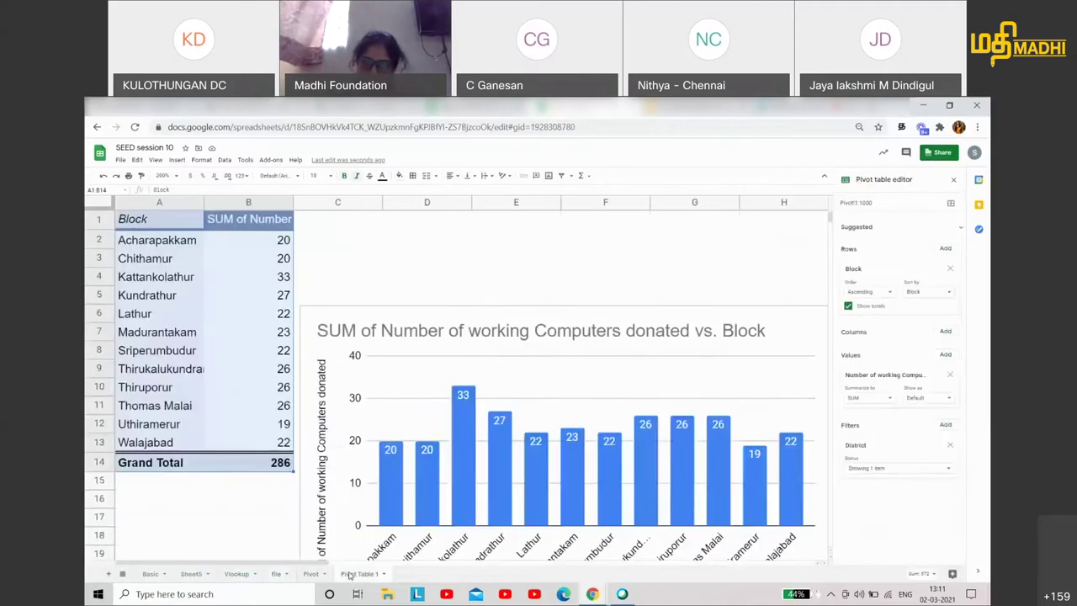
pyautogui.click(276, 574)
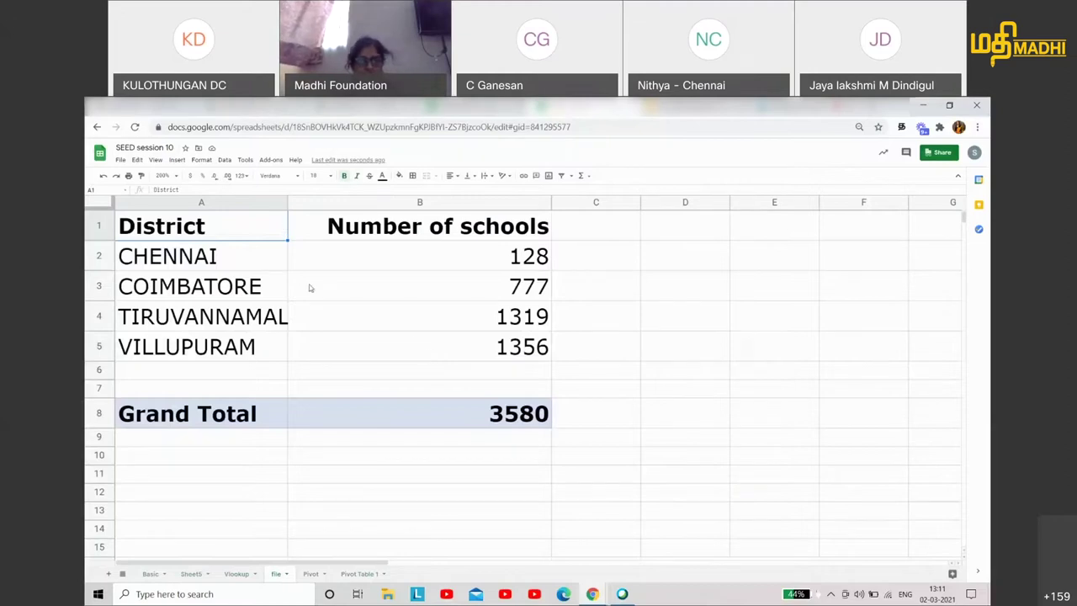
pyautogui.keyDown('shift'); pyautogui.click(496, 418); pyautogui.keyUp('shift')
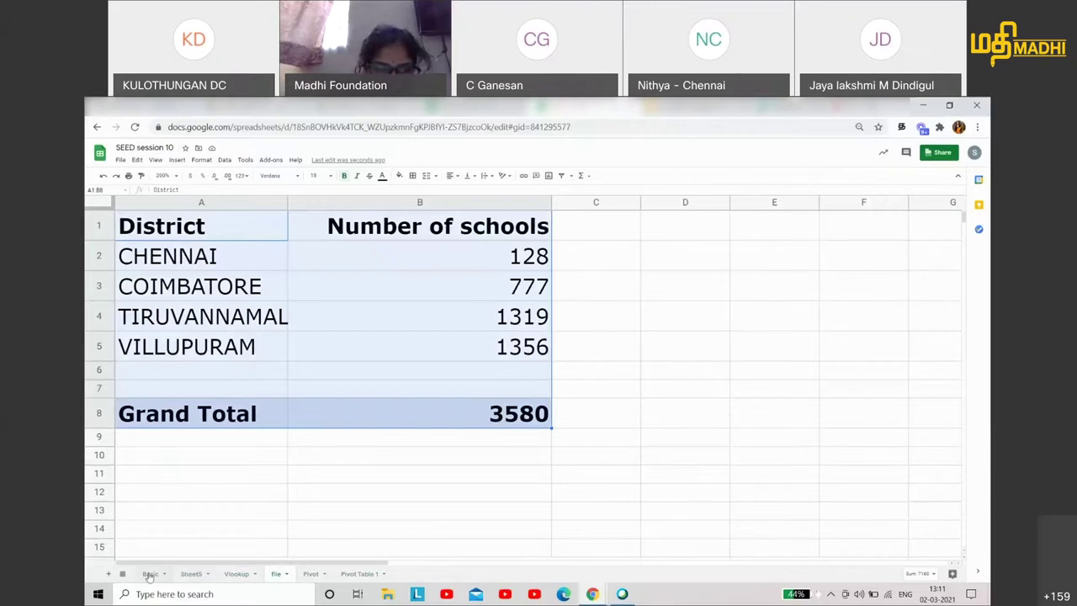
# Step: Review Sheet5, Vlookup, Pivot and Pivot Table 1, and return to the file sheet
pyautogui.click(187, 574)
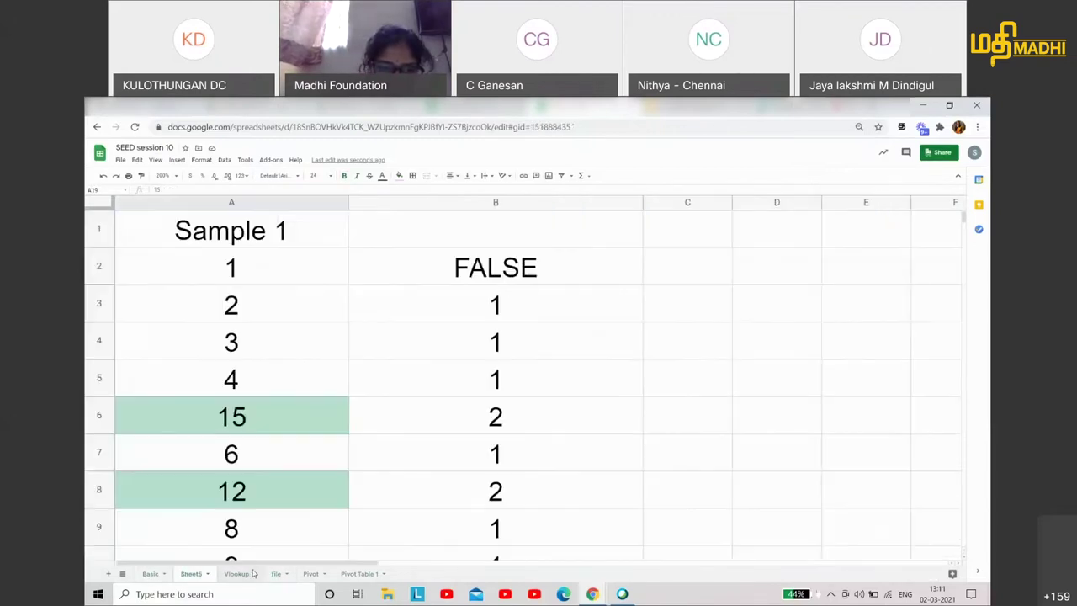
pyautogui.click(244, 574)
pyautogui.click(309, 575)
pyautogui.click(336, 574)
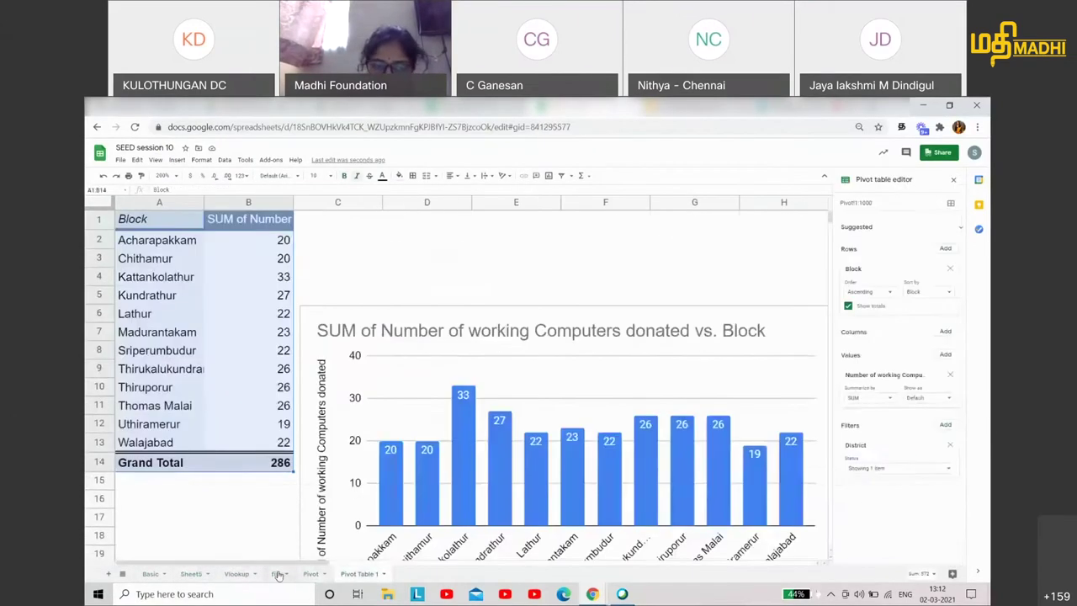
pyautogui.click(279, 575)
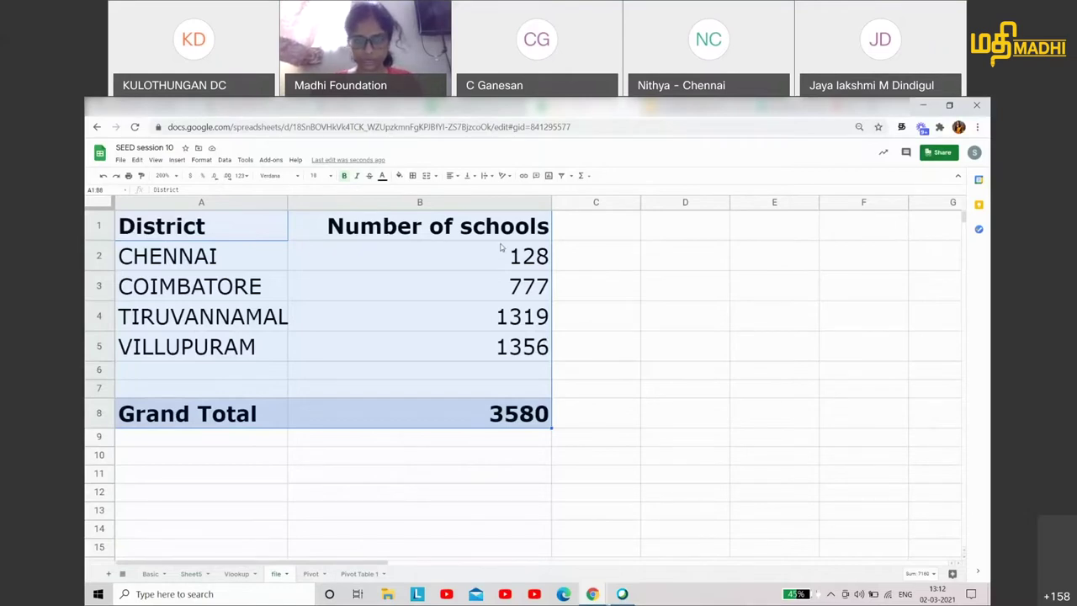
pyautogui.click(940, 152)
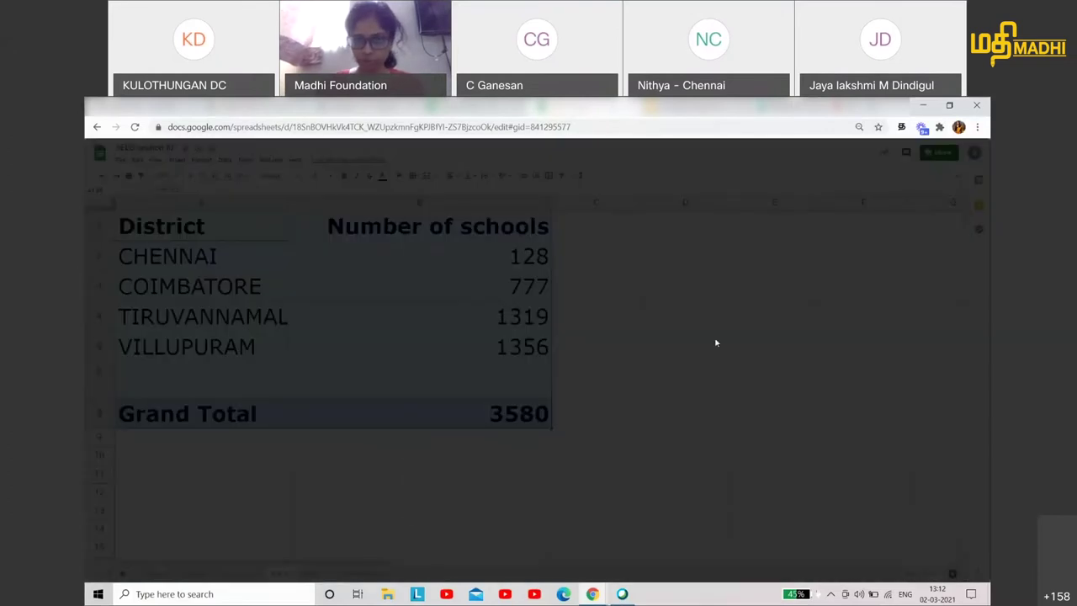
pyautogui.click(660, 450)
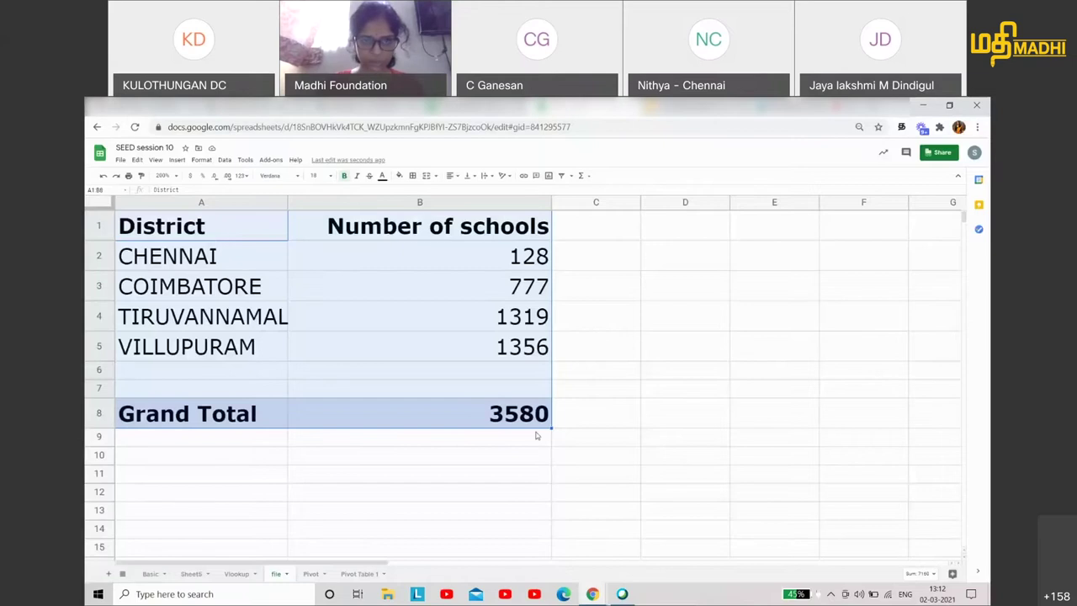
pyautogui.click(712, 359)
# Step: Switch to the Seed session 10-A spreadsheet and delete Sheet3
pyautogui.click(476, 106)
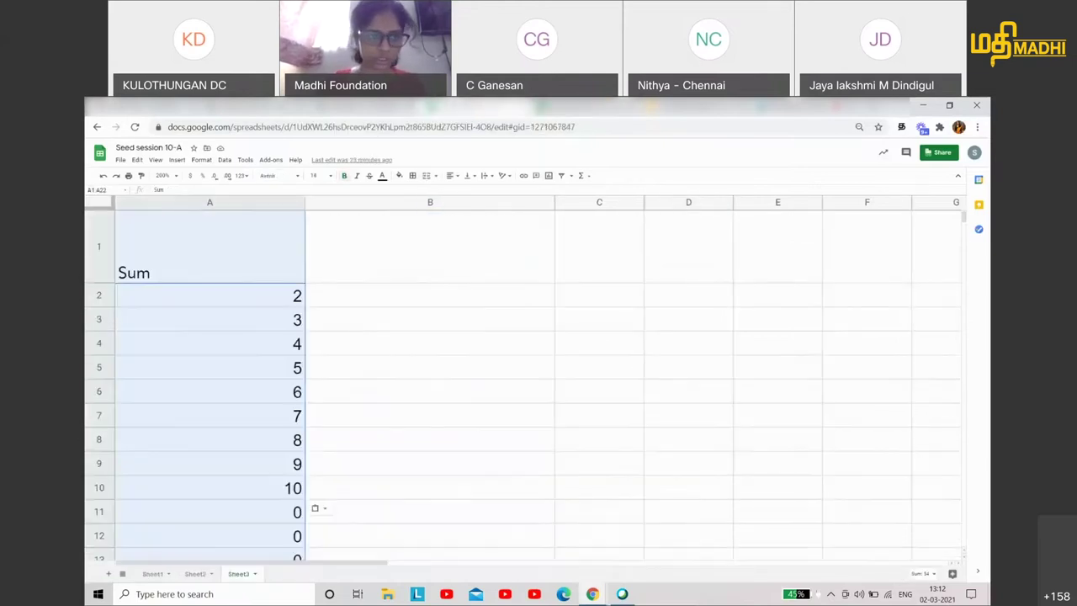
pyautogui.rightClick(242, 574)
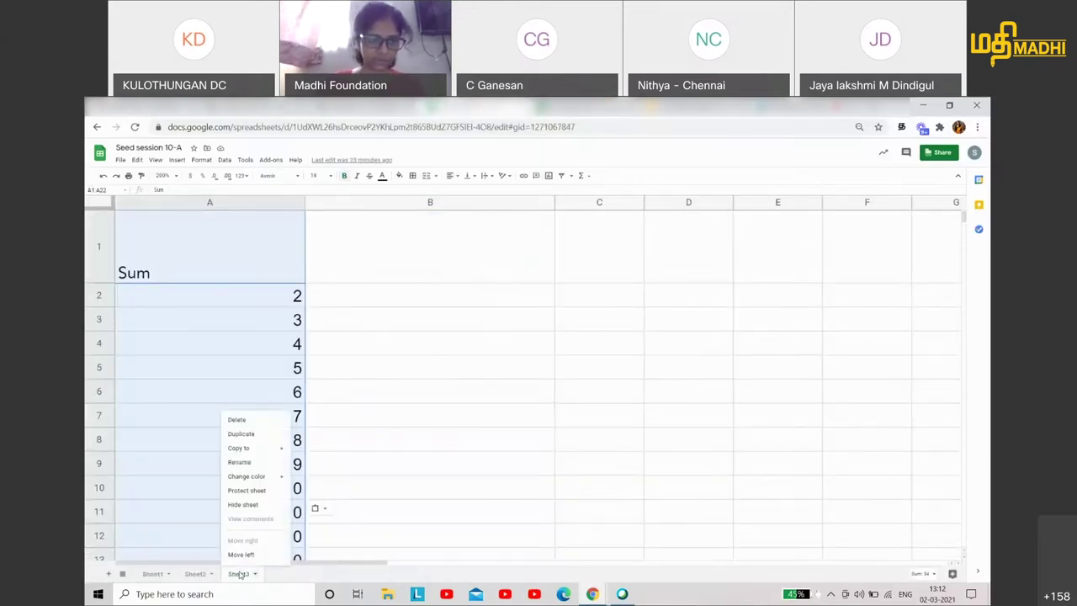
pyautogui.click(246, 422)
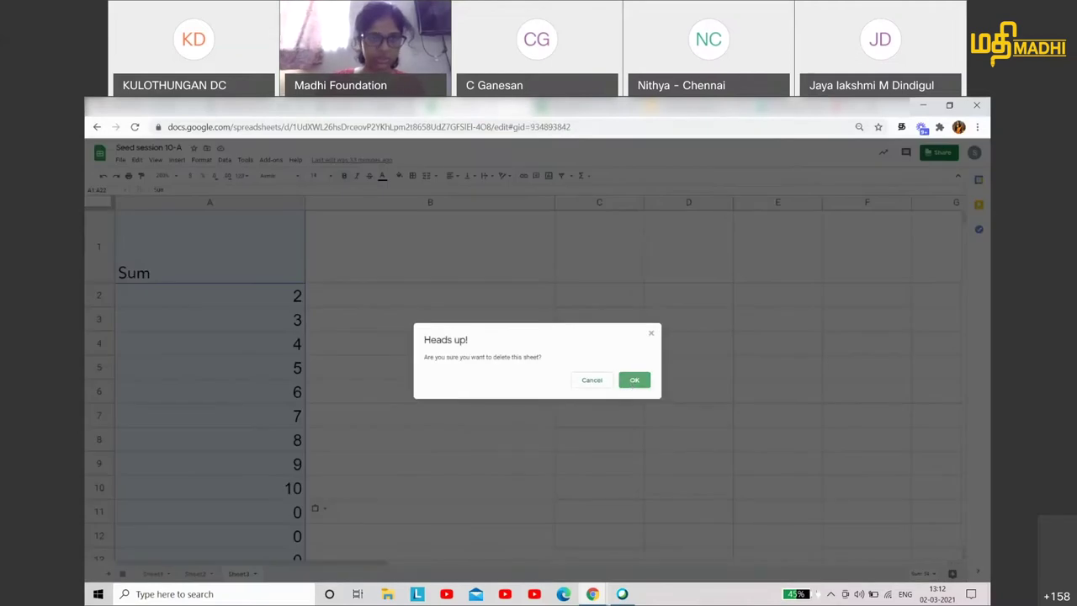
pyautogui.click(635, 379)
# Step: Begin a formula in cell A1 of the empty Sheet2 with =IMPORTRANGE(
pyautogui.click(145, 576)
pyautogui.click(189, 574)
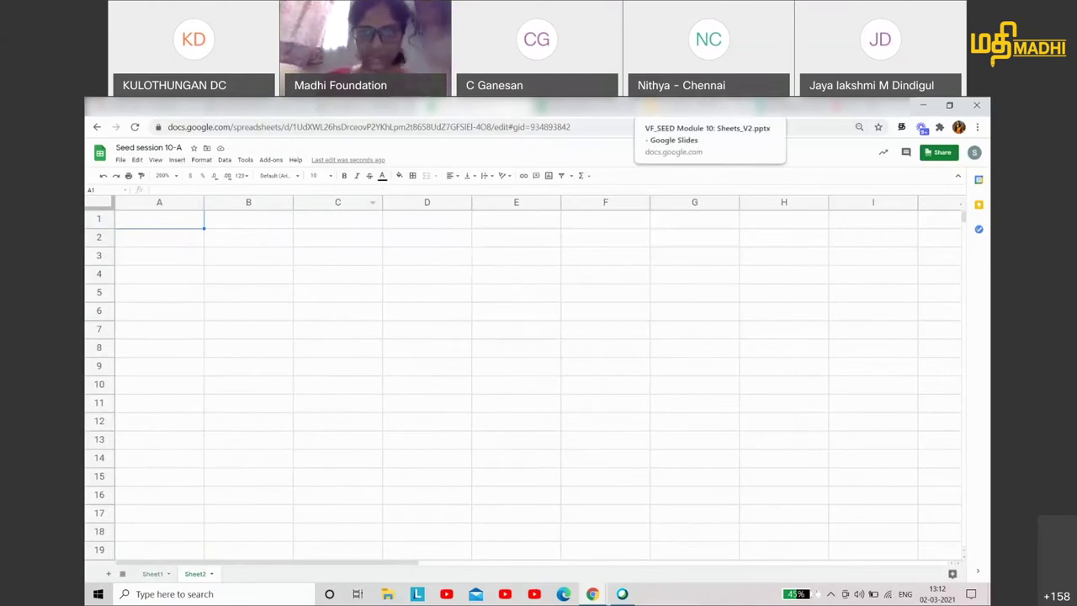
pyautogui.click(129, 226)
pyautogui.doubleClick(129, 221)
pyautogui.write('=IMPOR')
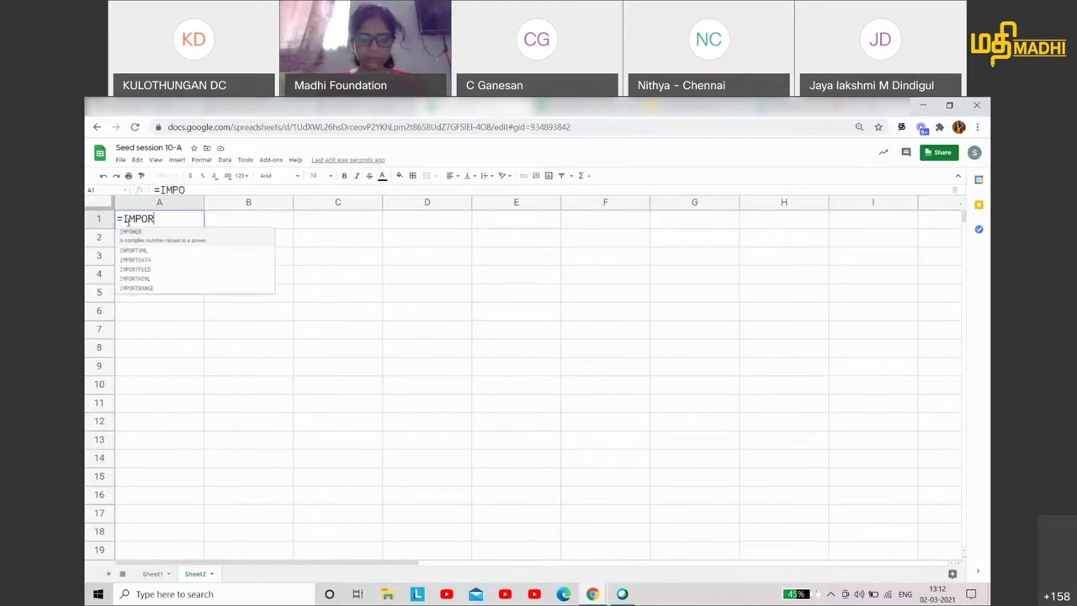
pyautogui.write('TRANGE')
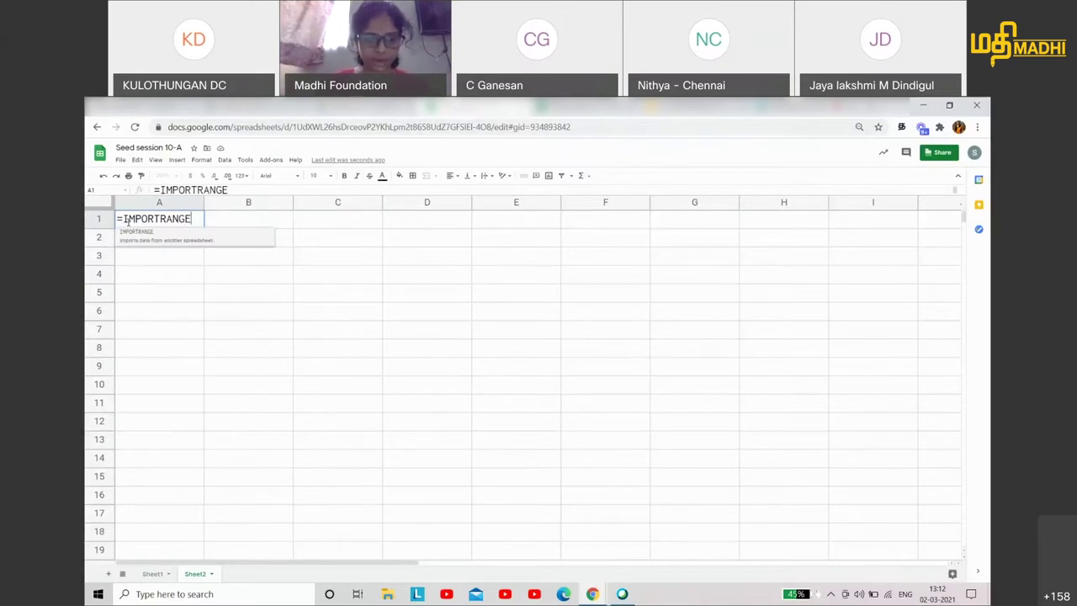
pyautogui.write('(')
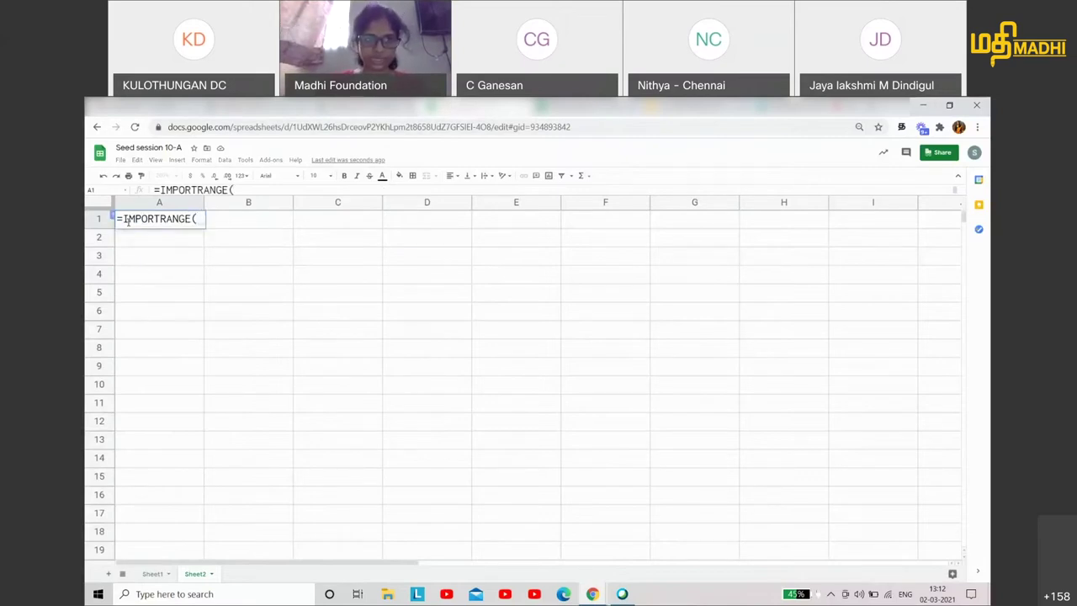
# Step: Select the source range A1:B8 on the file sheet of SEED session 10, then return to the Seed session 10-A formula
pyautogui.hotkey('ctrl', 'Tab')
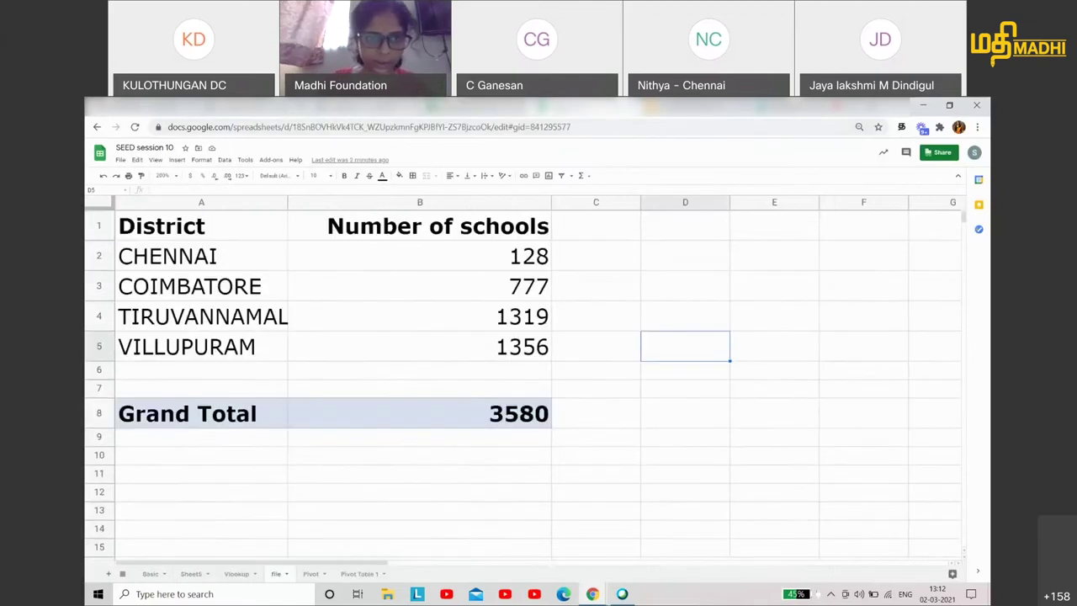
pyautogui.click(126, 228)
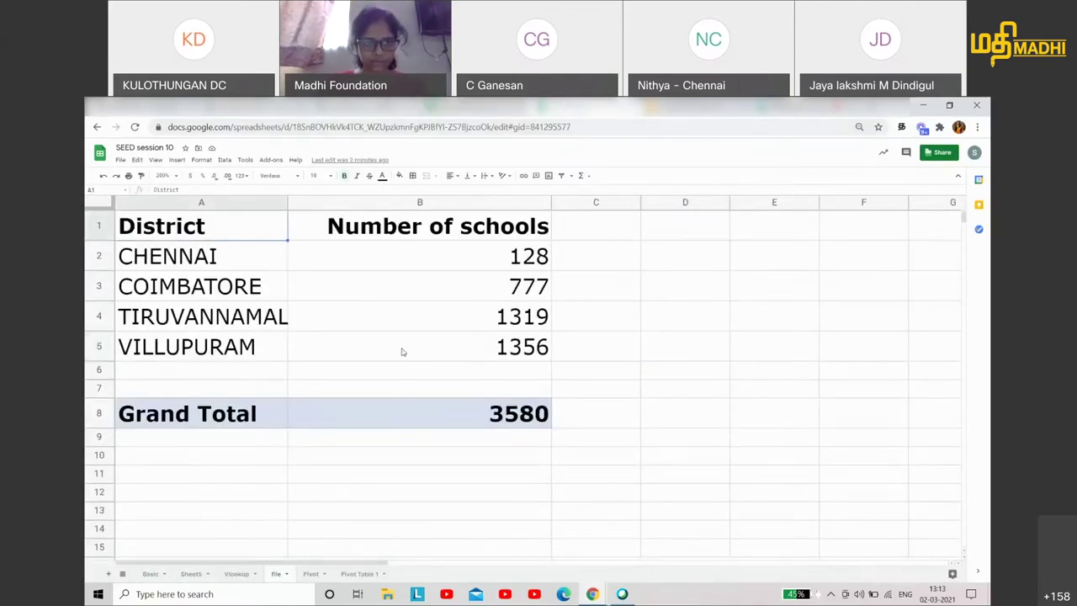
pyautogui.keyDown('shift'); pyautogui.click(531, 426); pyautogui.keyUp('shift')
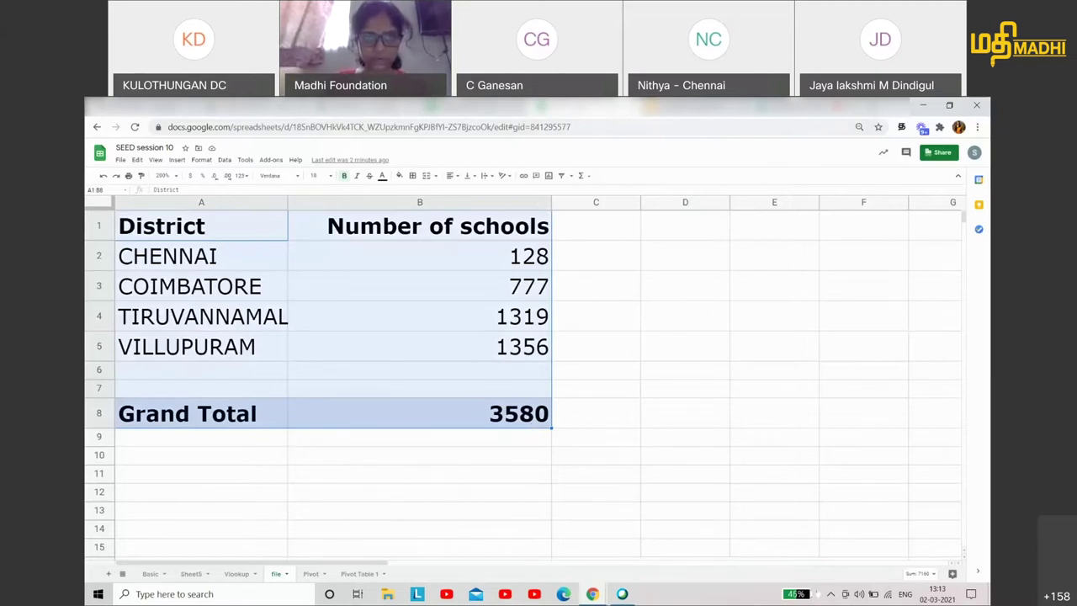
pyautogui.hotkey('ctrl', 'shift', 'Tab')
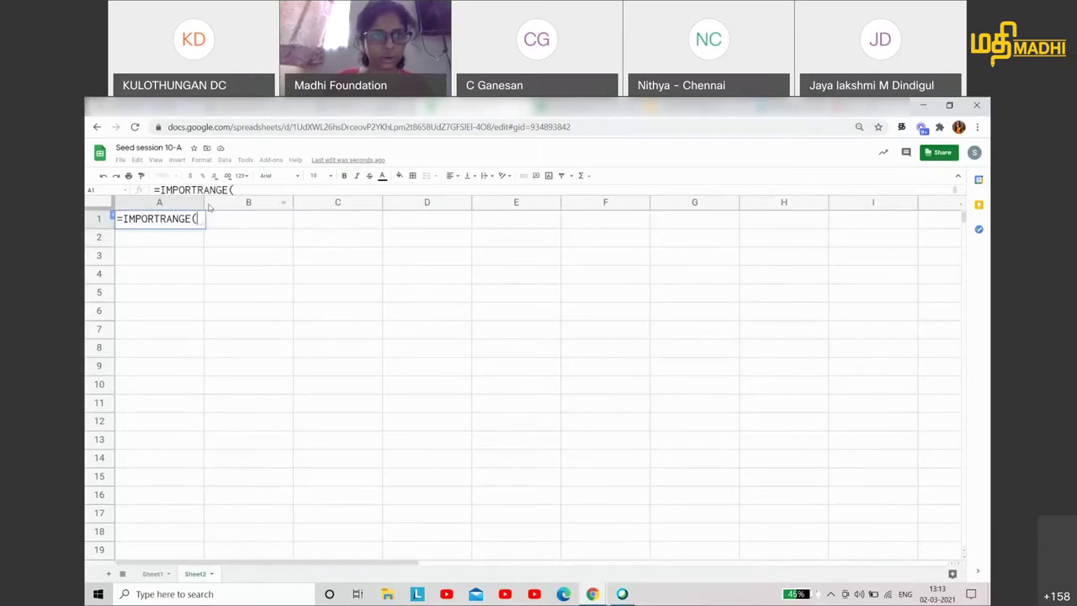
# Step: Copy the full URL of the SEED session 10 spreadsheet's file sheet
pyautogui.hotkey('ctrl', 'Tab')
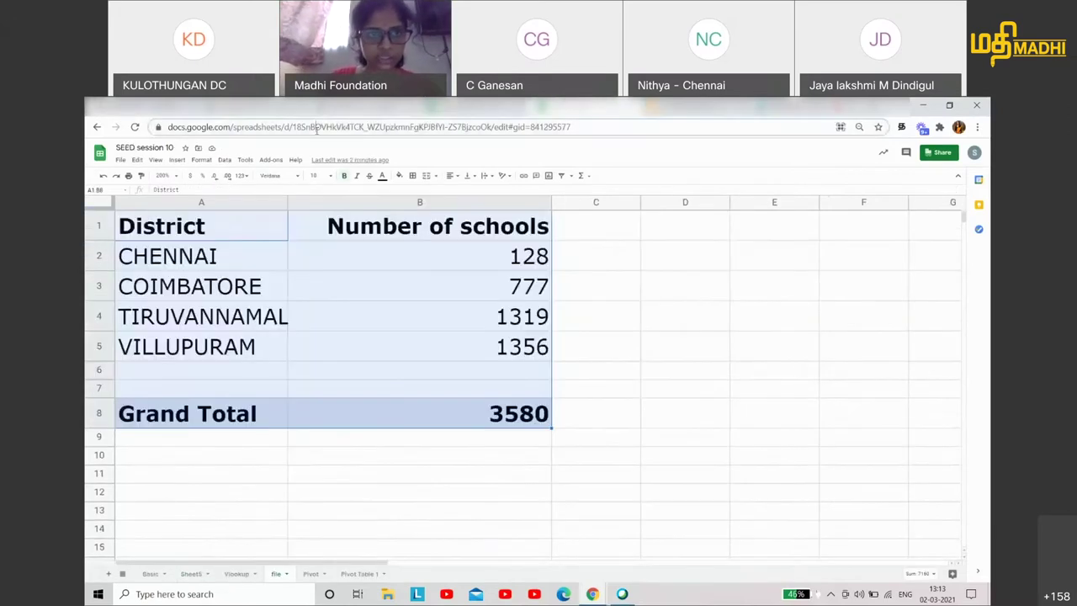
pyautogui.click(317, 129)
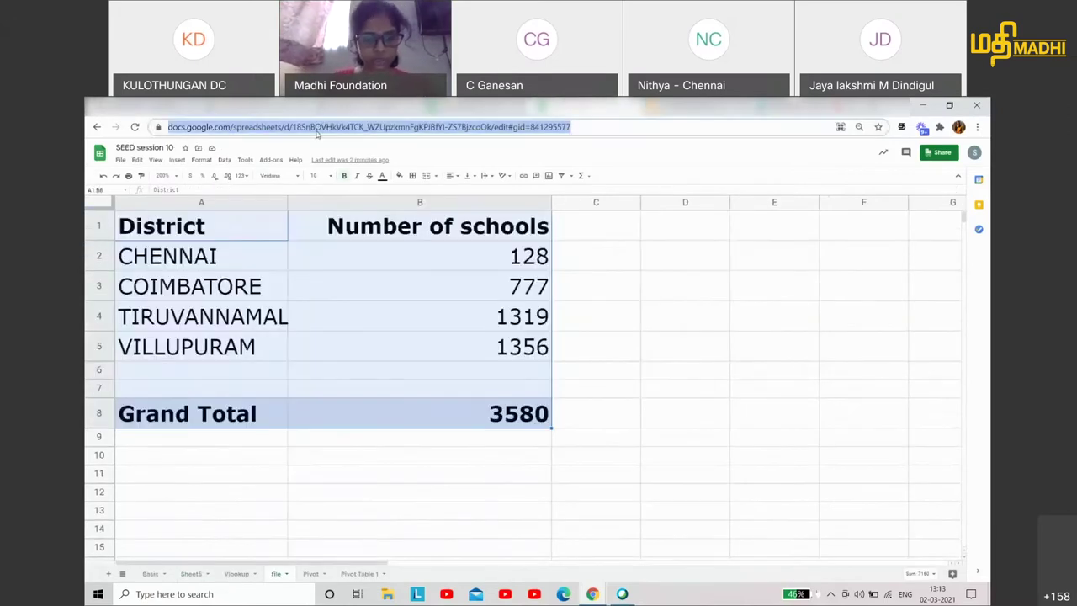
pyautogui.click(617, 123)
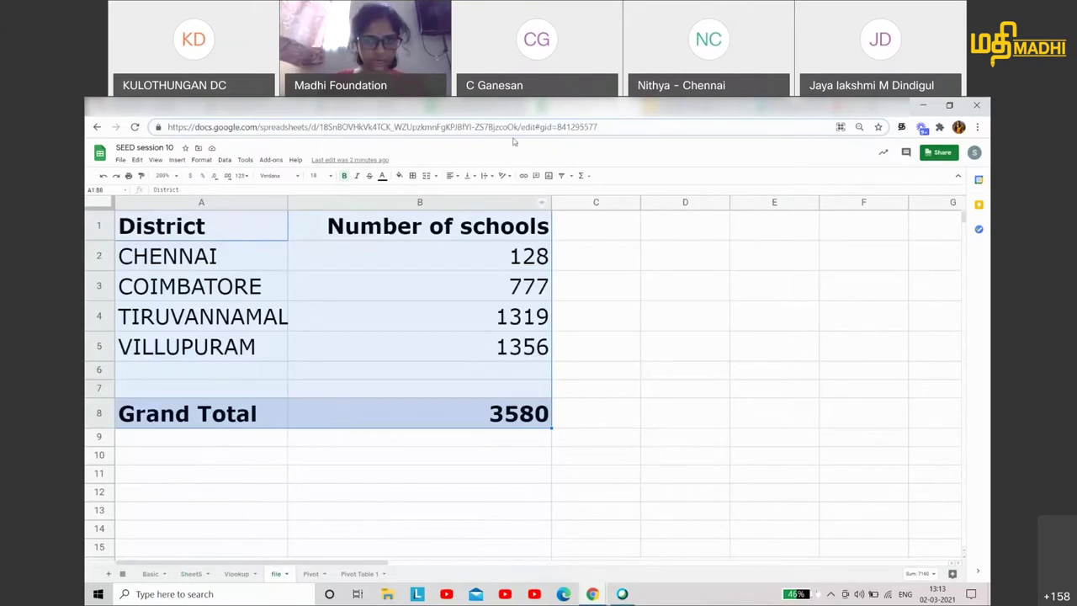
pyautogui.moveTo(611, 124); pyautogui.dragTo(147, 127)
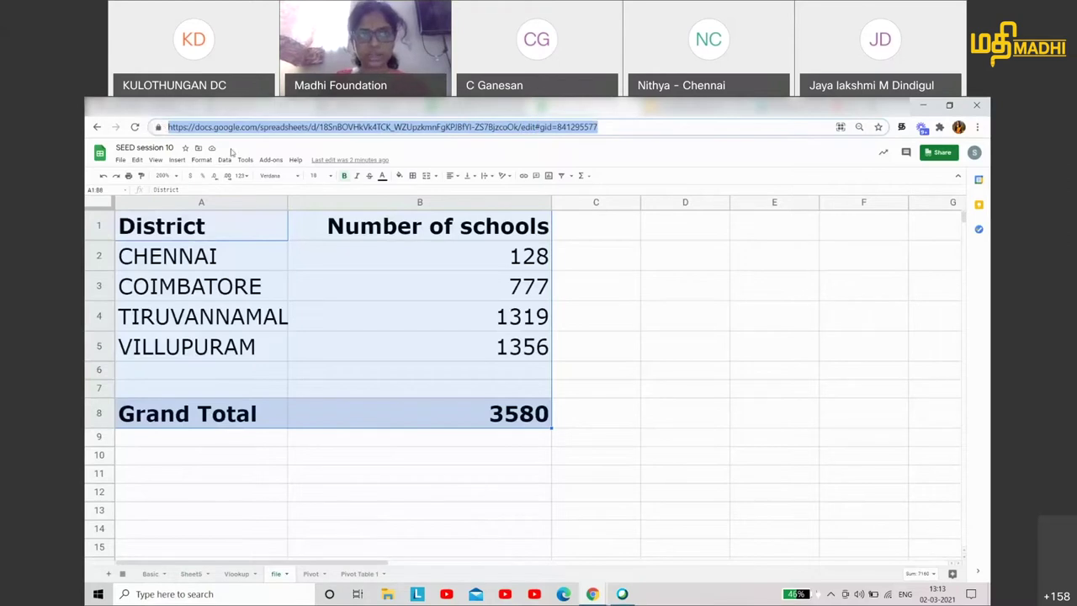
pyautogui.doubleClick(608, 127)
pyautogui.tripleClick(603, 128)
pyautogui.hotkey('ctrl', 'c')
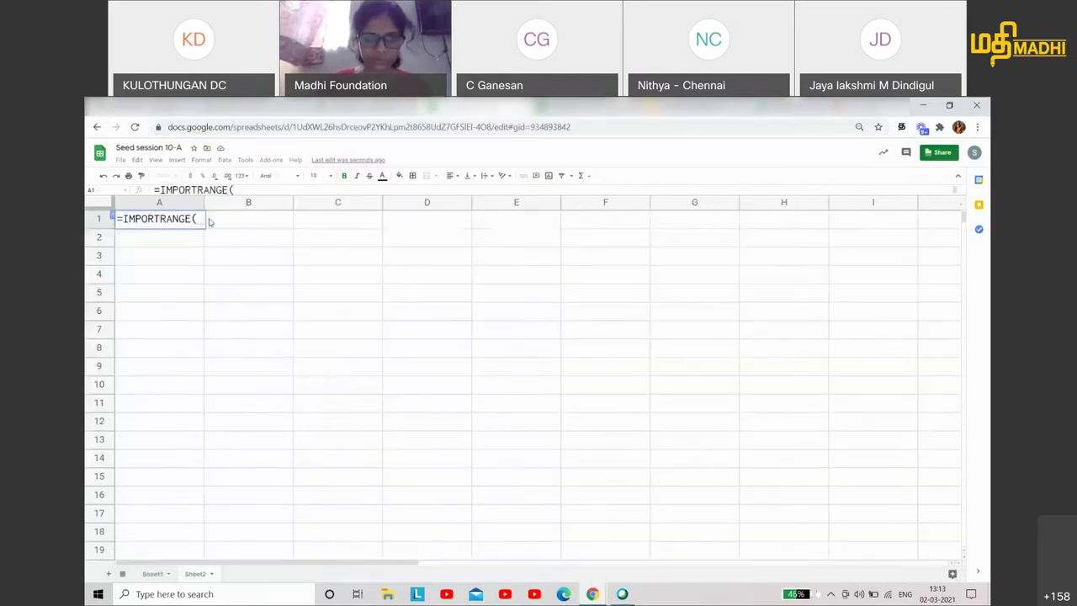
# Step: Add the copied spreadsheet URL in quotation marks, followed by a comma, as the first argument of the IMPORTRANGE formula
pyautogui.write('"')
pyautogui.hotkey('ctrl', 'v')
pyautogui.write('",')
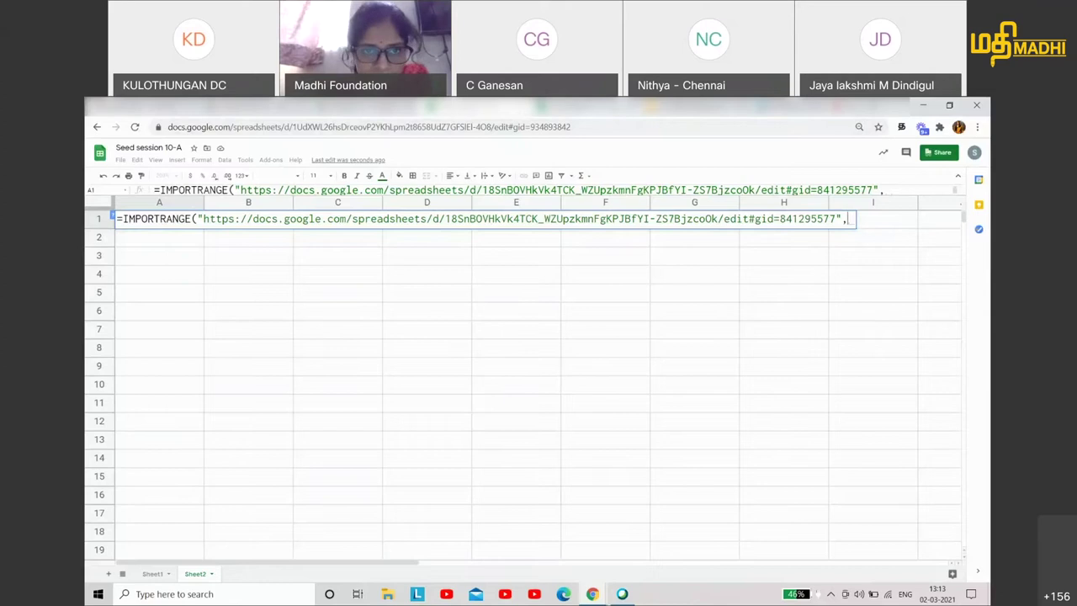
# Step: Check the source file sheet, then switch to Google Slides and read the "How to import a google sheet?" slide
pyautogui.click(548, 106)
pyautogui.click(277, 577)
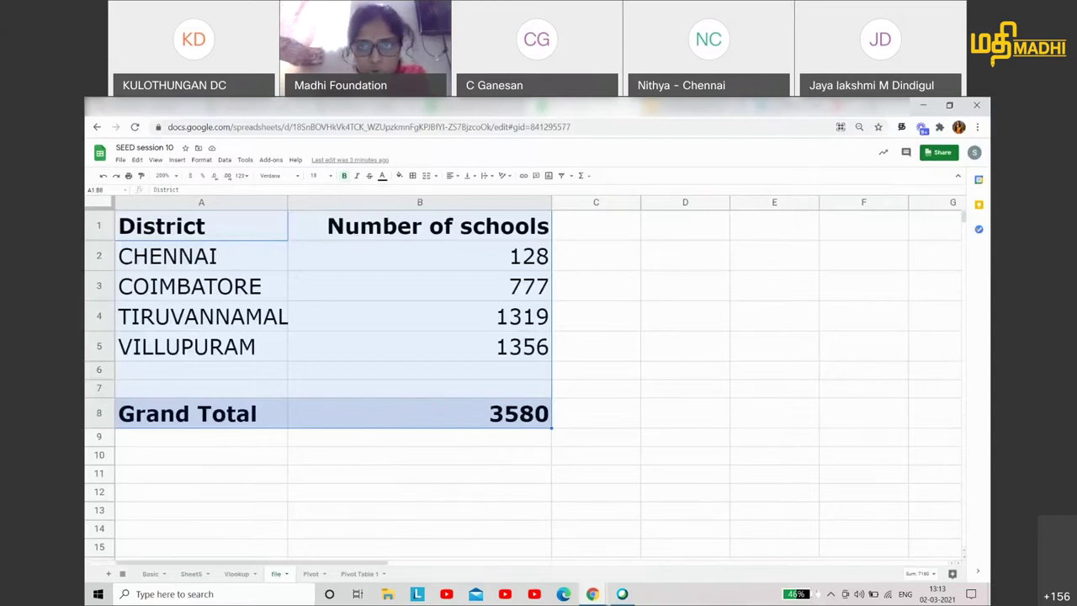
pyautogui.click(680, 105)
pyautogui.press('Right')
pyautogui.press('Left')
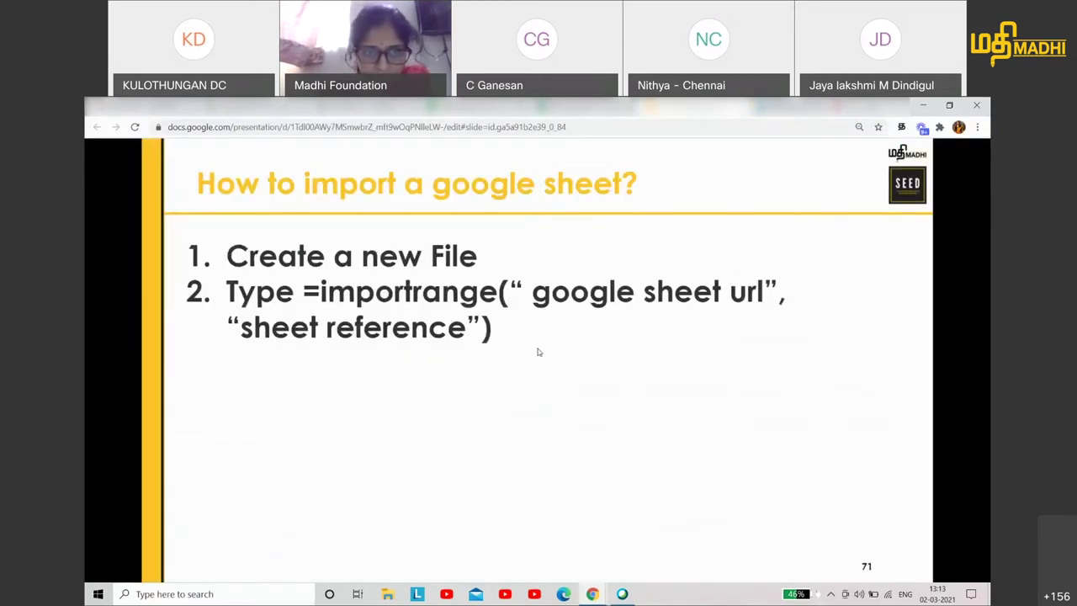
# Step: Look through the slides that follow the "How to import a google sheet?" instructions
pyautogui.press('Right')
pyautogui.press('Right')
pyautogui.press('Right')
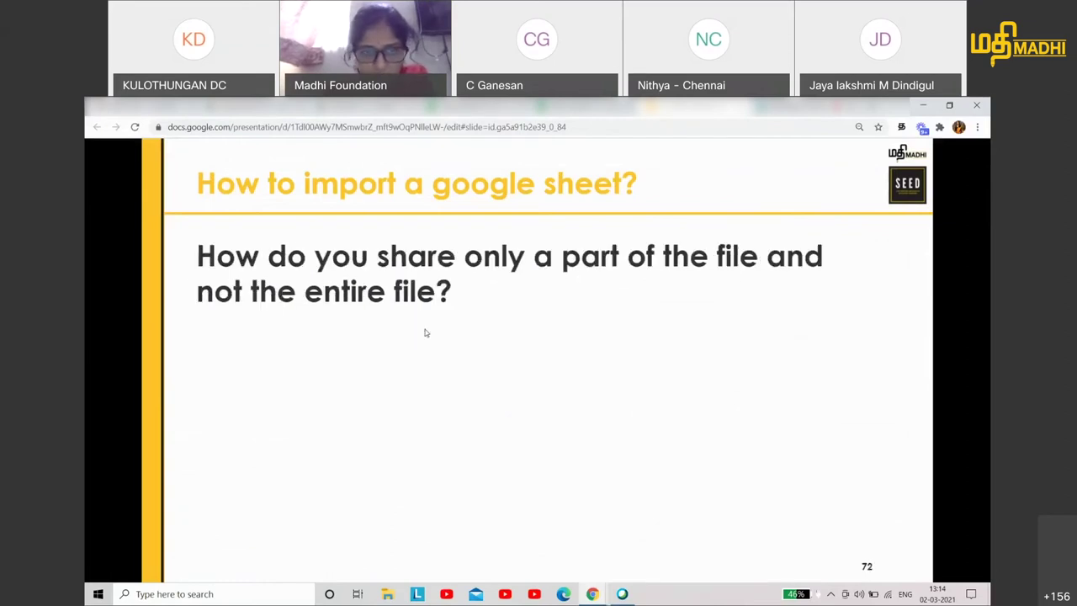
pyautogui.press('Left')
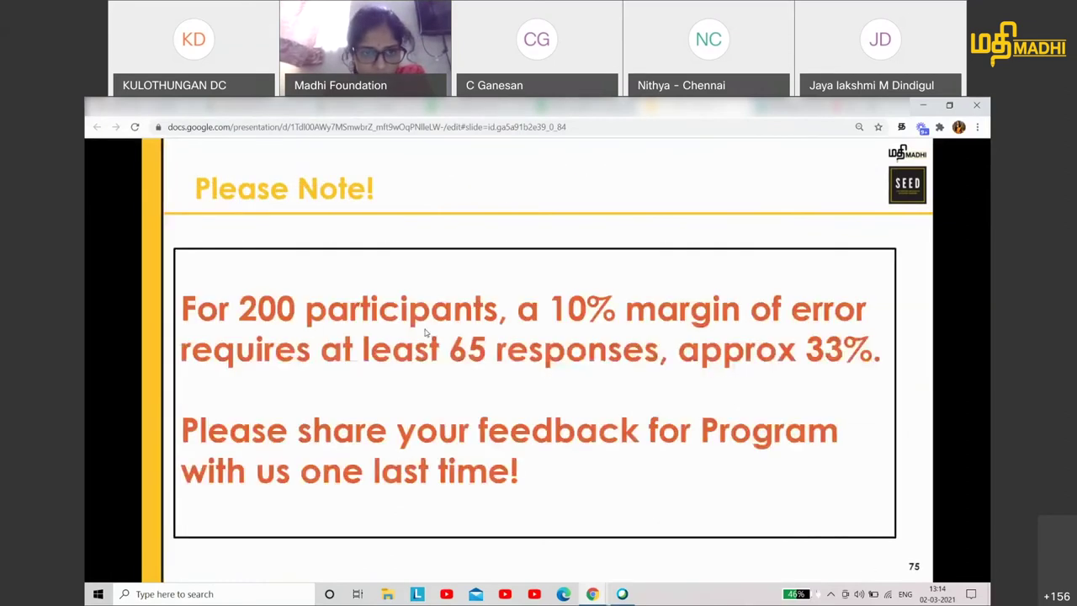
pyautogui.press('Right')
pyautogui.press('Right')
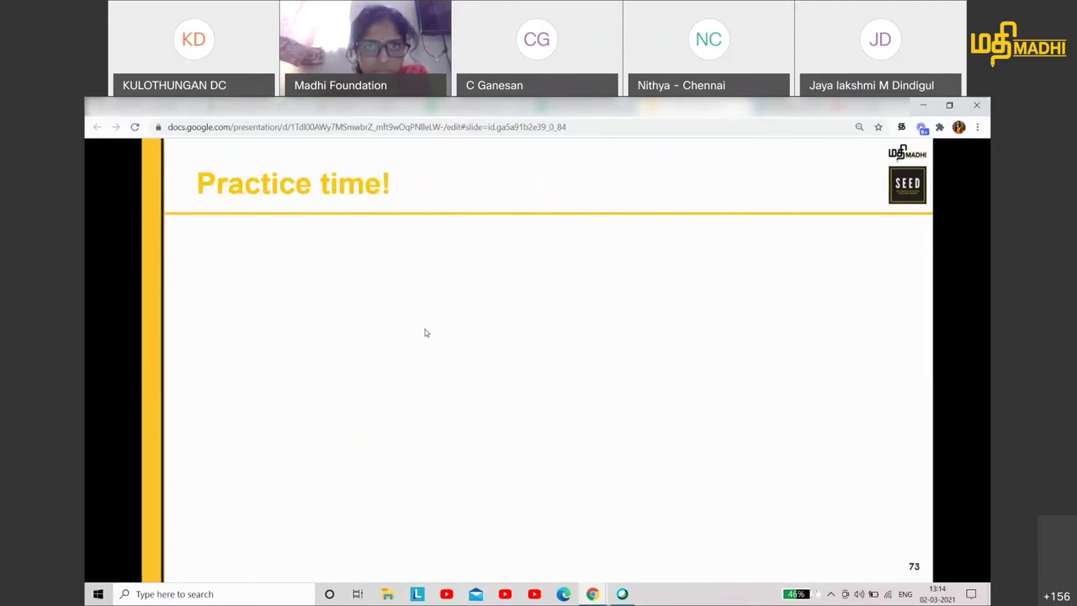
# Step: Switch back to Seed session 10-A, view Sheet1 and discard the unfinished IMPORTRANGE formula
pyautogui.hotkey('ctrl', 'Tab')
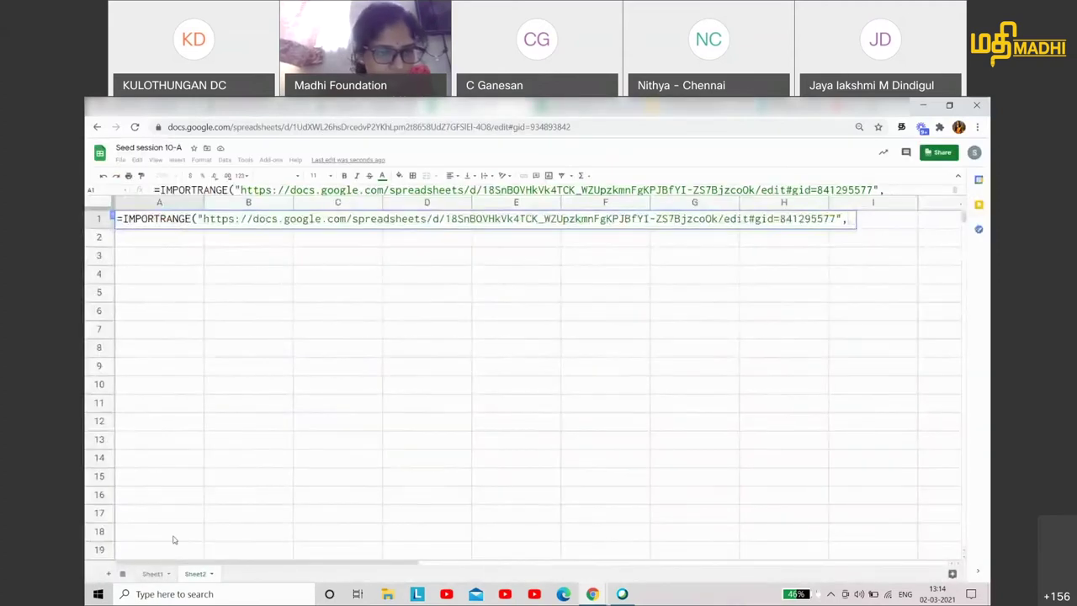
pyautogui.click(150, 575)
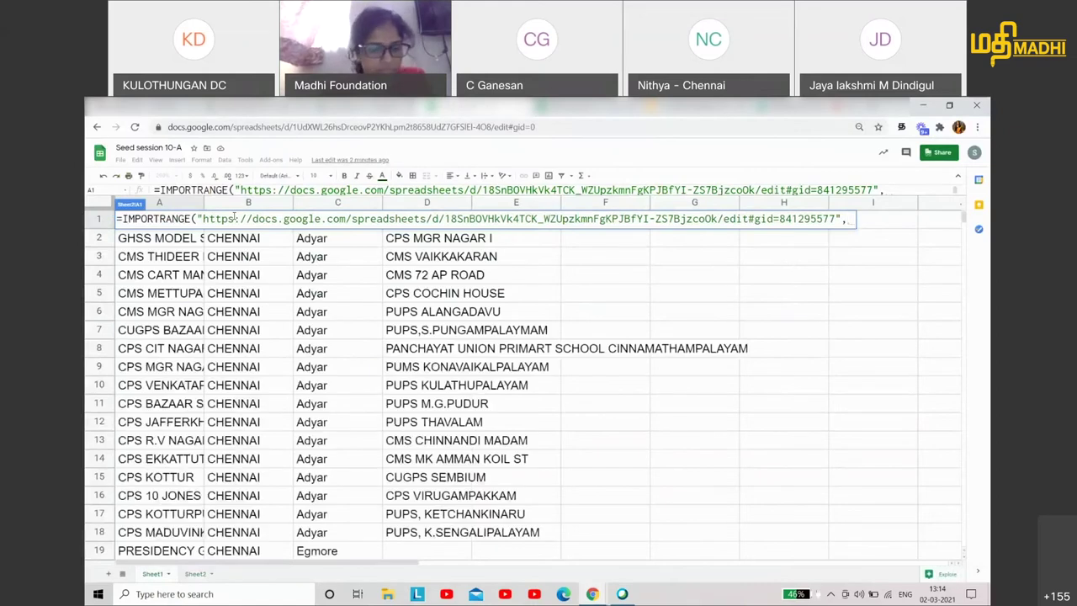
pyautogui.press('Escape')
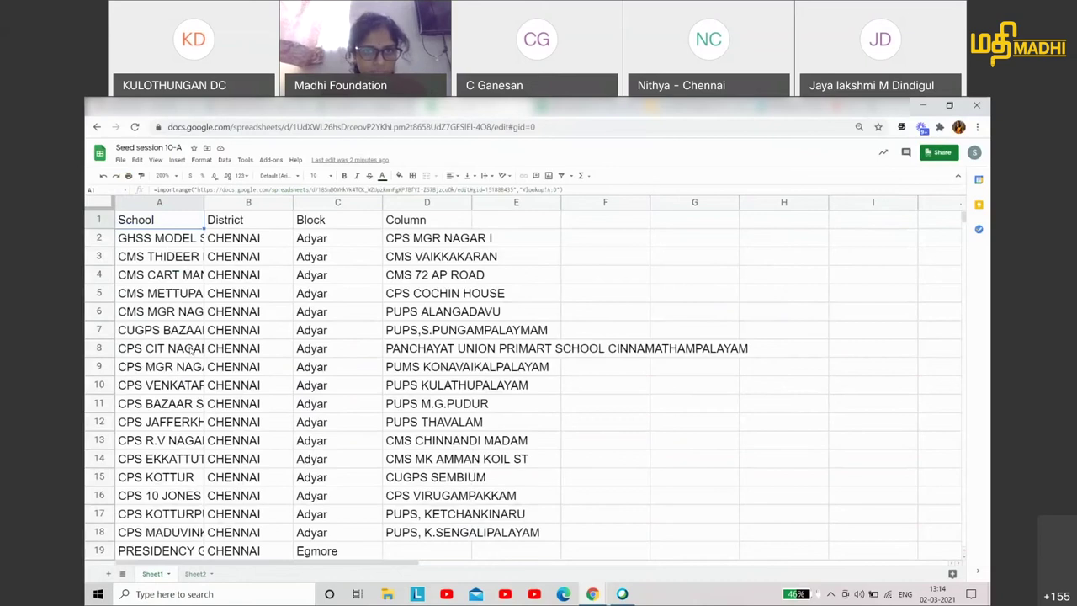
# Step: Start a new IMPORTRANGE formula in cell A1 of Sheet2, up to the opening quotation mark of its first argument
pyautogui.click(195, 573)
pyautogui.write('=')
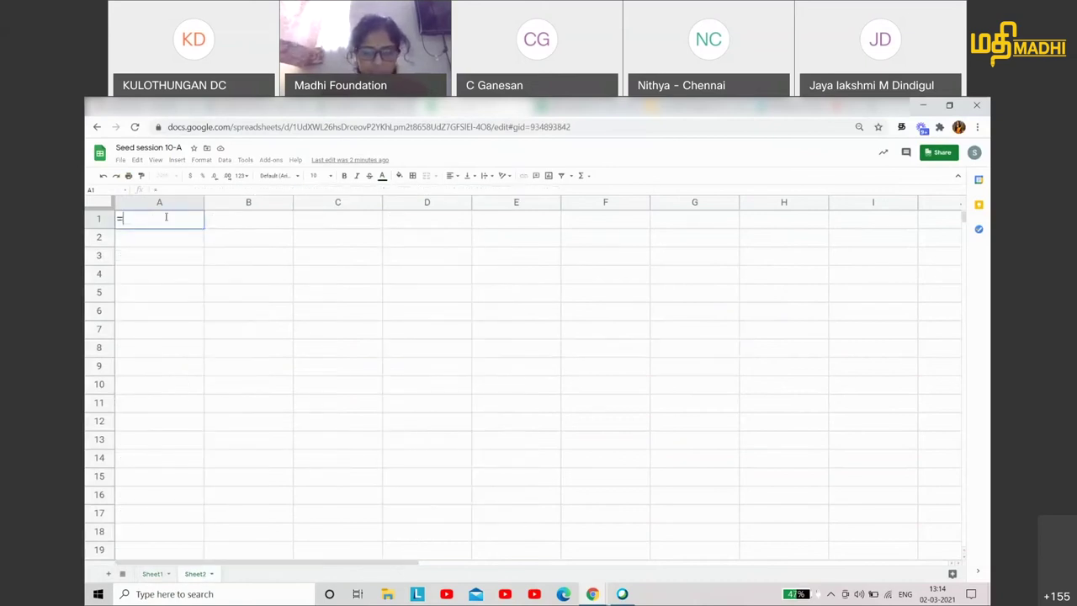
pyautogui.write('IMPORT')
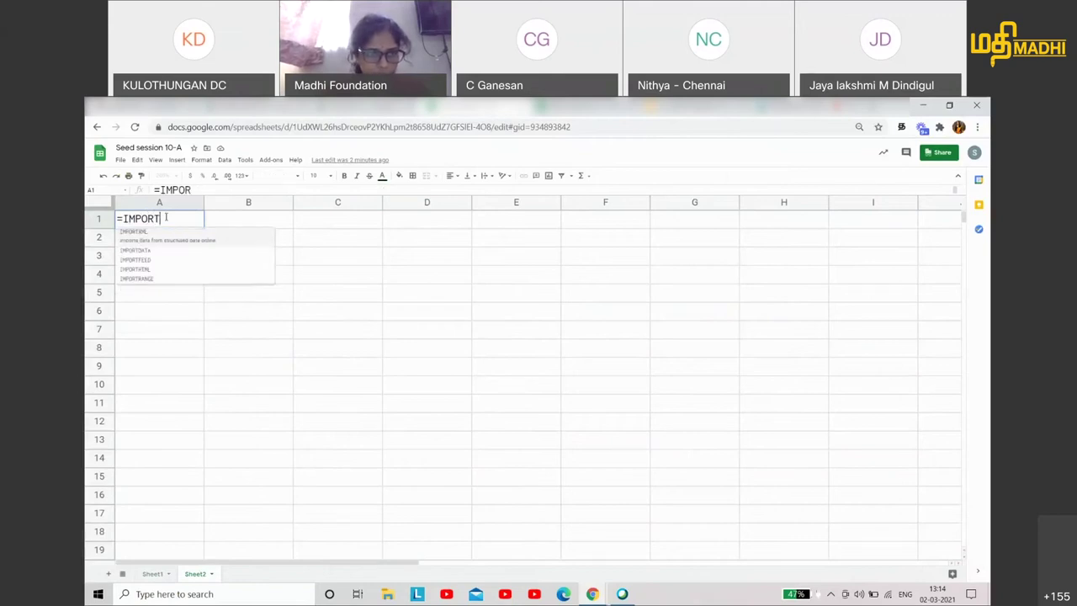
pyautogui.write('RANGE(')
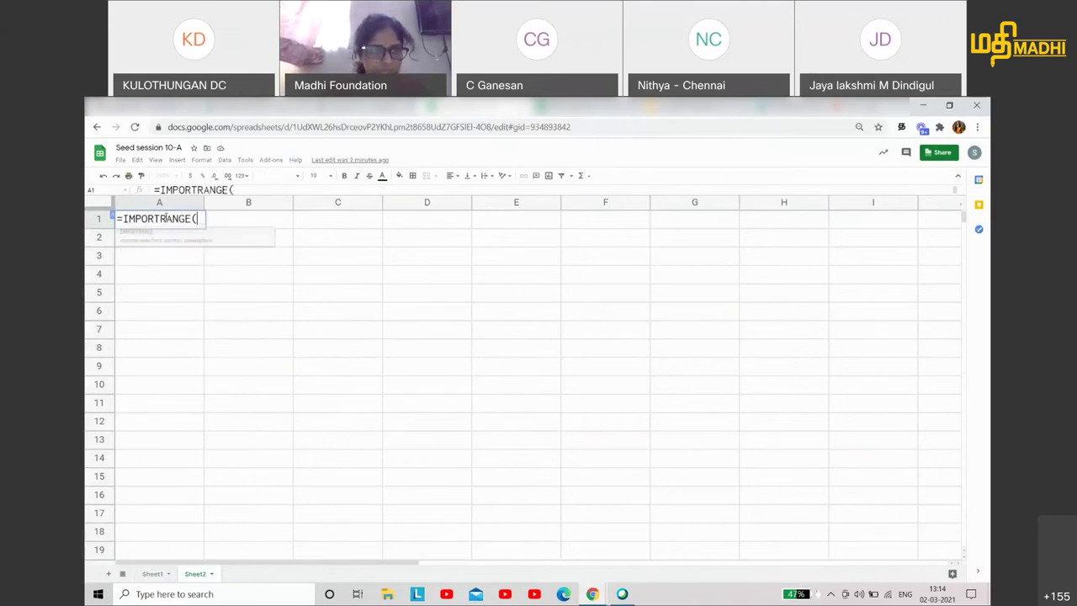
pyautogui.write('"')
# Step: Copy the SEED session 10 file sheet's URL into the formula as the first argument, closing the quotation marks and adding a comma
pyautogui.click(471, 106)
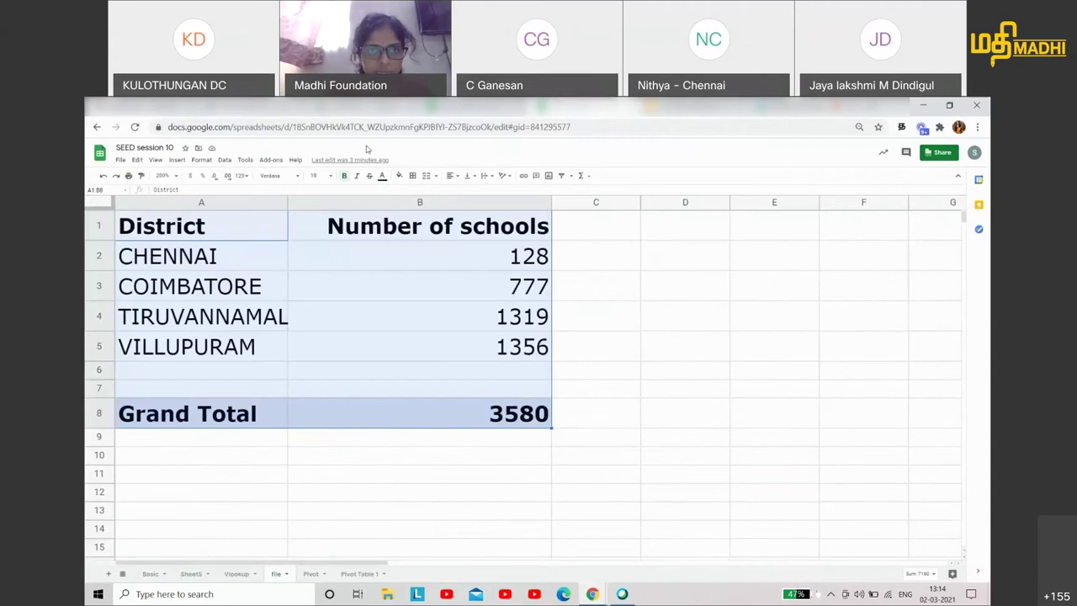
pyautogui.click(353, 129)
pyautogui.hotkey('ctrl', 'c')
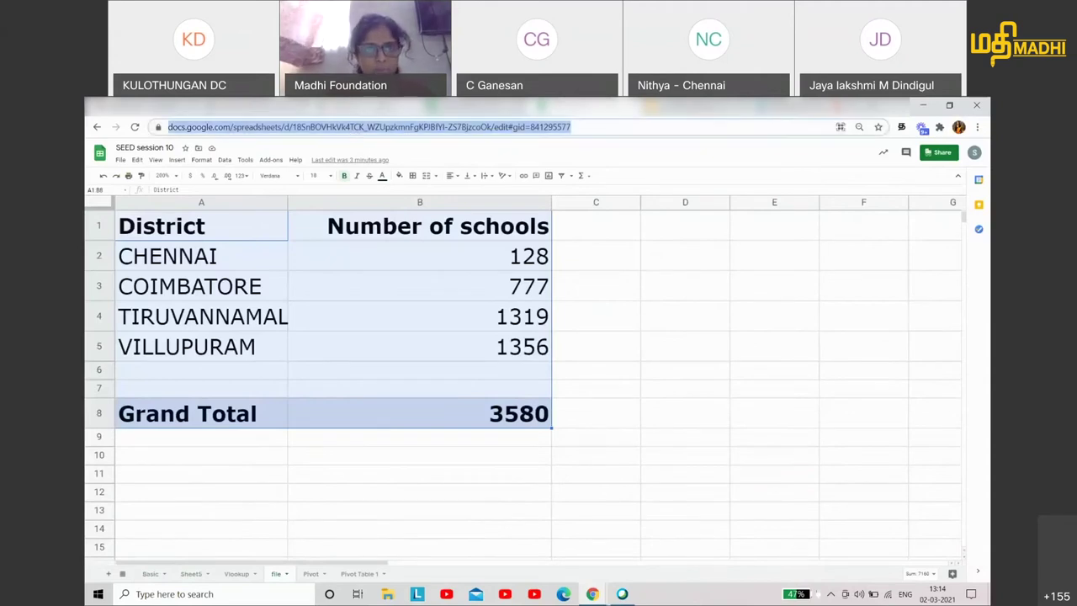
pyautogui.click(403, 108)
pyautogui.hotkey('ctrl', 'v')
pyautogui.write('",')
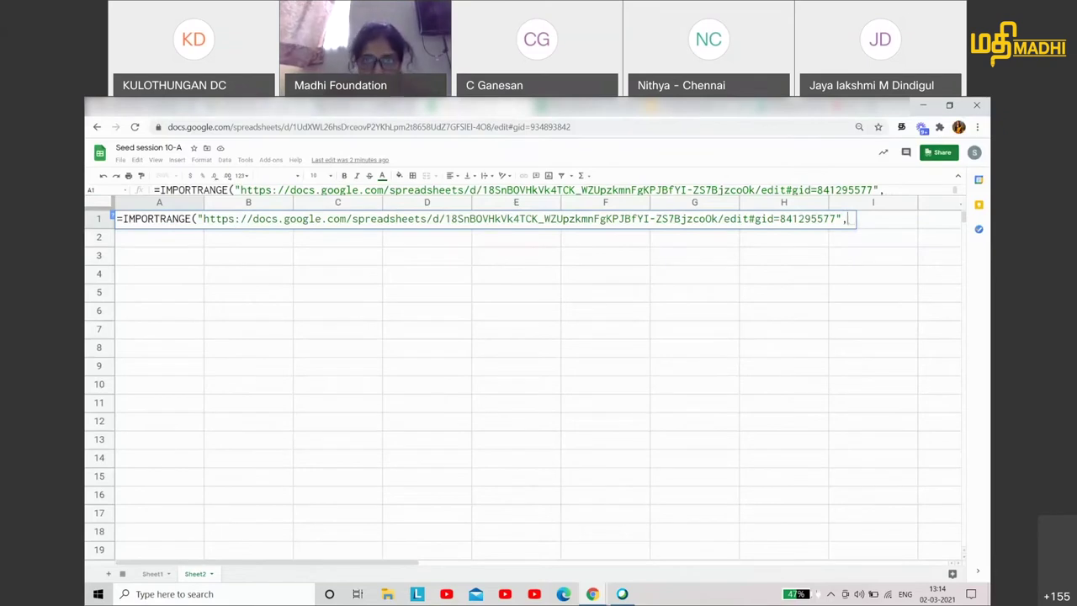
# Step: Begin the second argument with an opening quotation mark and the lowercase source sheet name file!, checking the name in SEED session 10
pyautogui.click(554, 105)
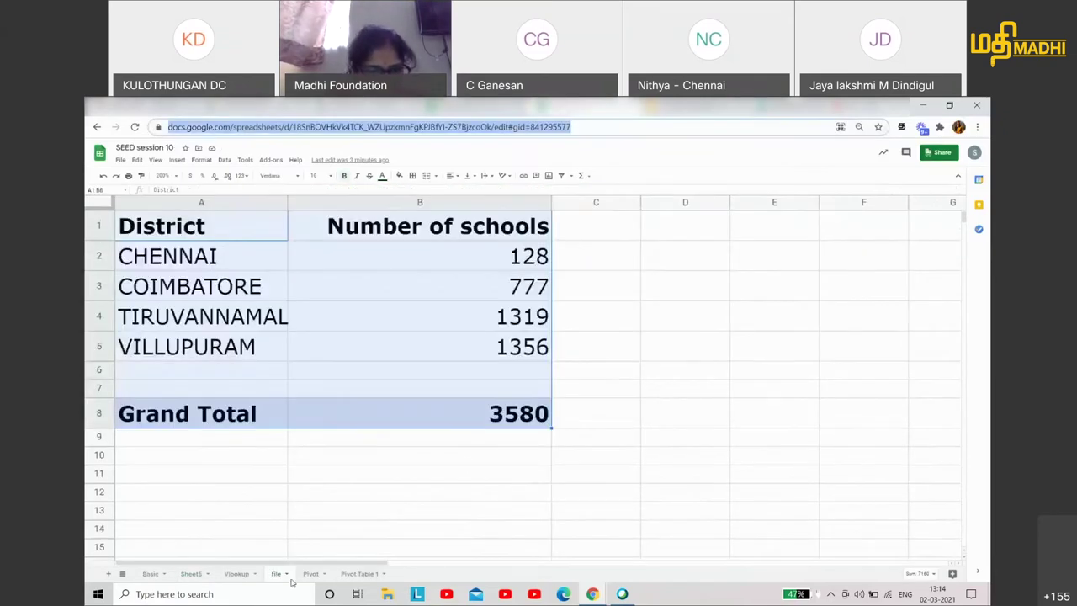
pyautogui.click(501, 107)
pyautogui.write('"')
pyautogui.write('FILE')
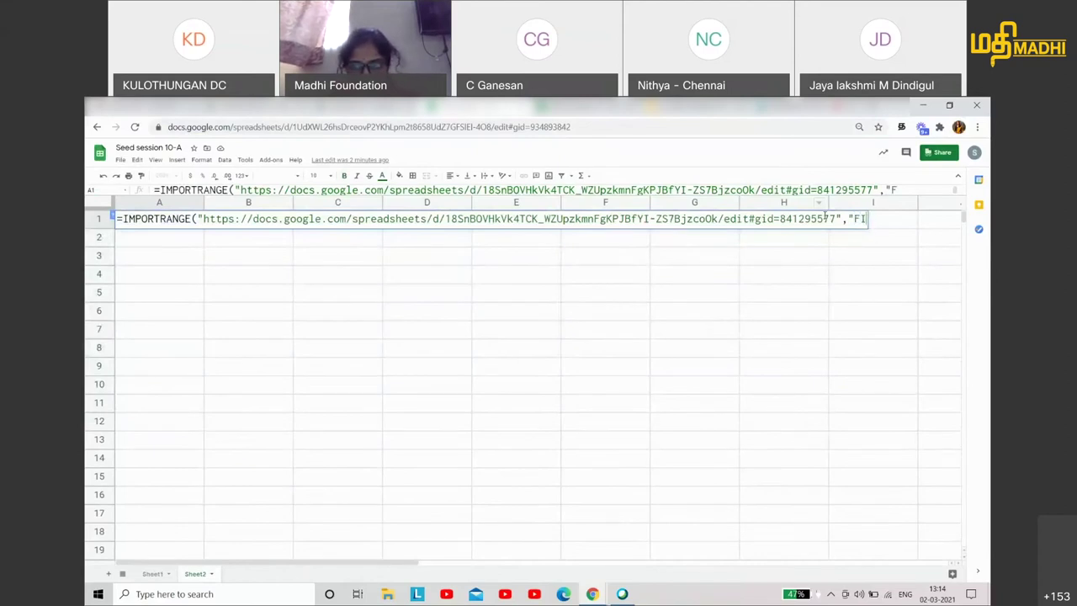
pyautogui.press('BackSpace')
pyautogui.press('BackSpace')
pyautogui.press('BackSpace')
pyautogui.press('BackSpace')
pyautogui.press('capslock')
pyautogui.write('file!')
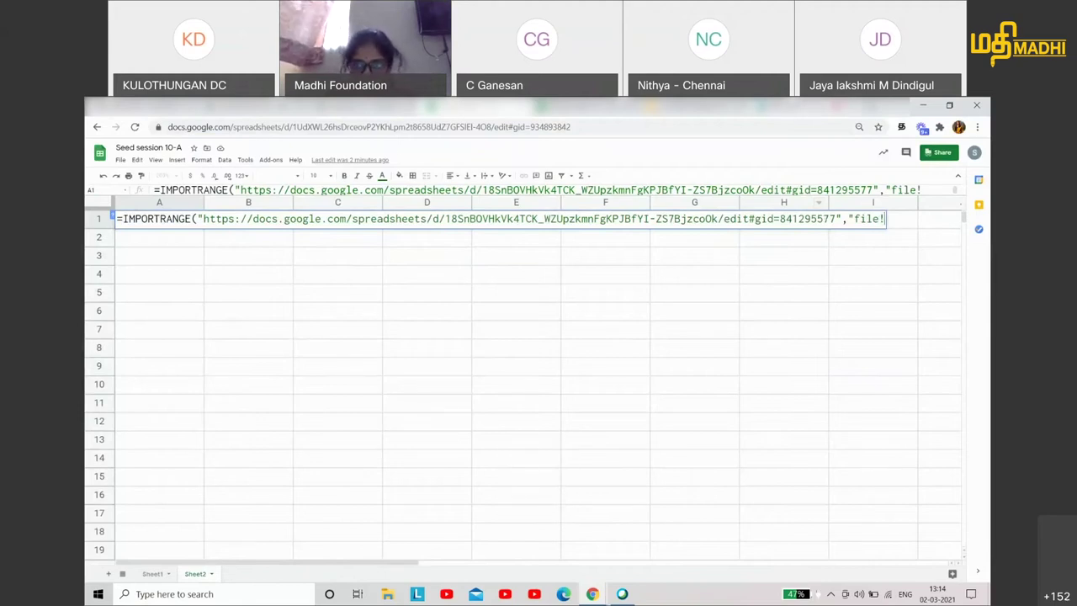
# Step: Check the source table's extent, complete the sheet reference as file!A:B and enter the finished IMPORTRANGE formula
pyautogui.click(587, 105)
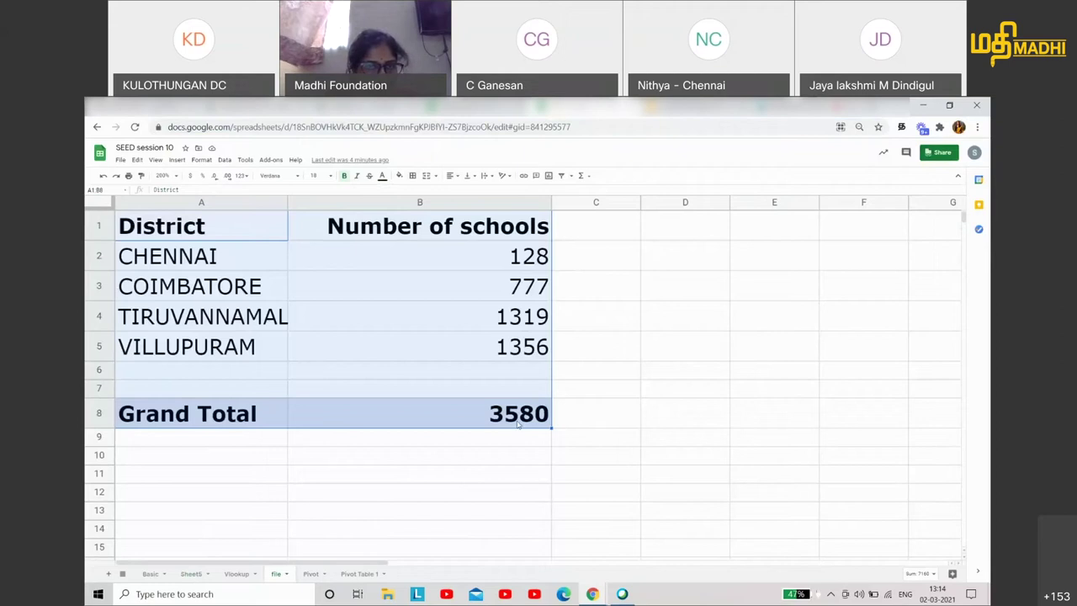
pyautogui.click(481, 107)
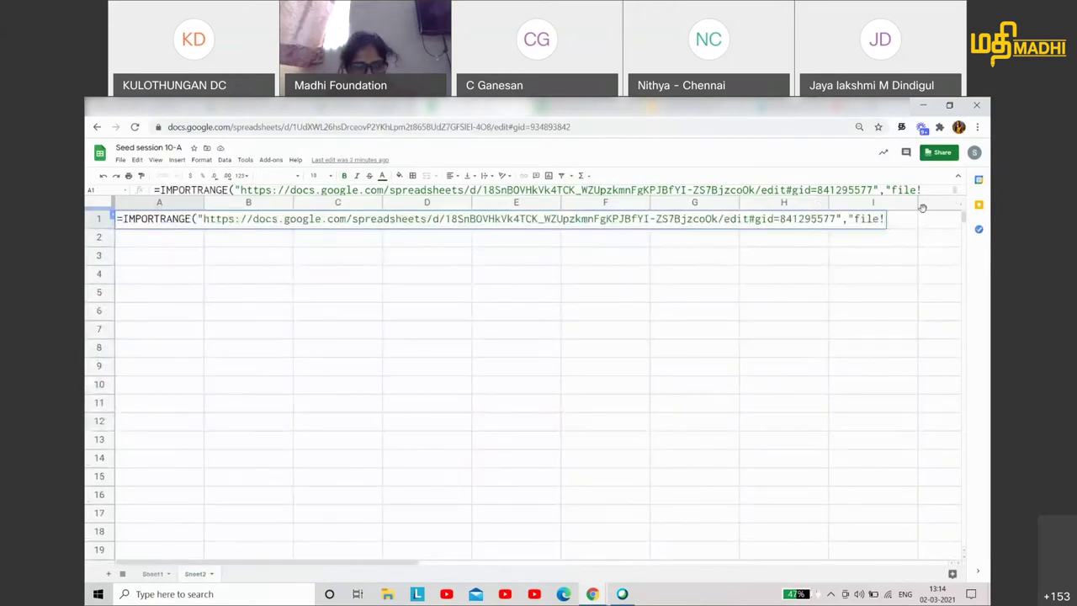
pyautogui.write('A1:')
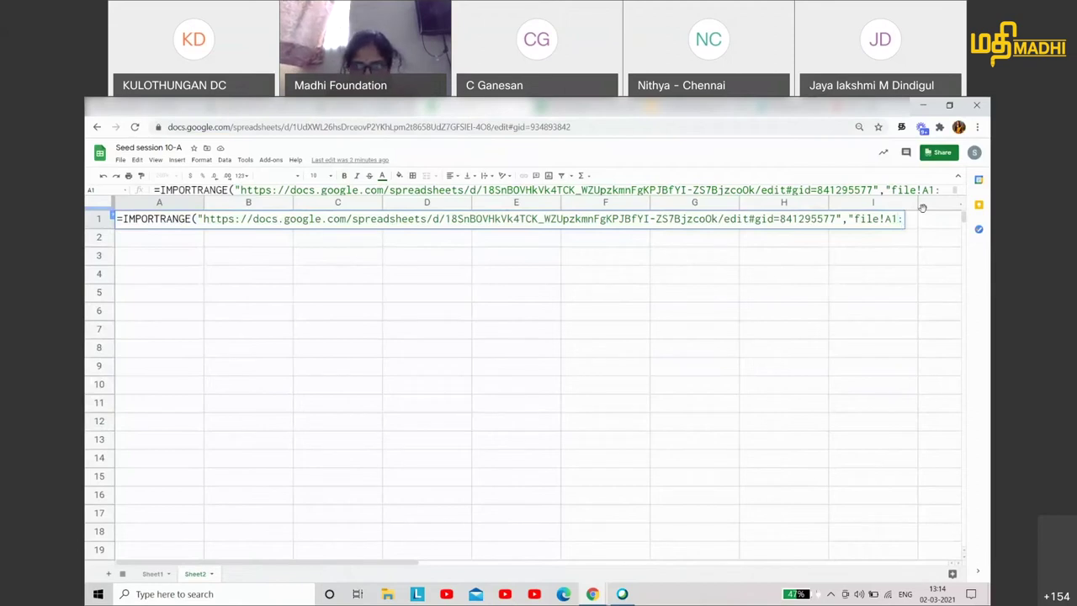
pyautogui.press('BackSpace')
pyautogui.press('BackSpace')
pyautogui.write(':B')
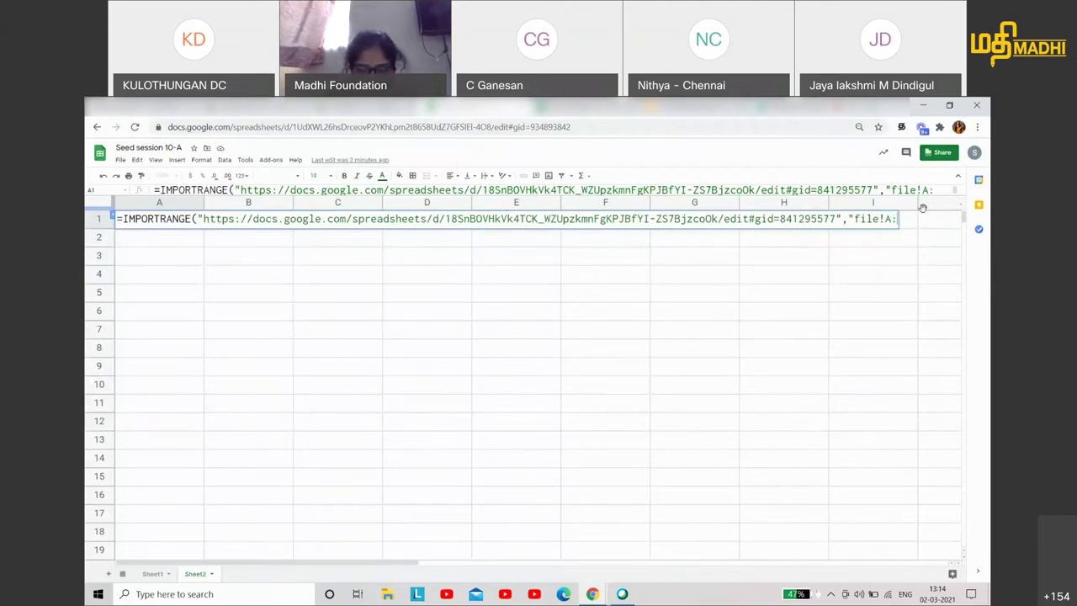
pyautogui.write('")')
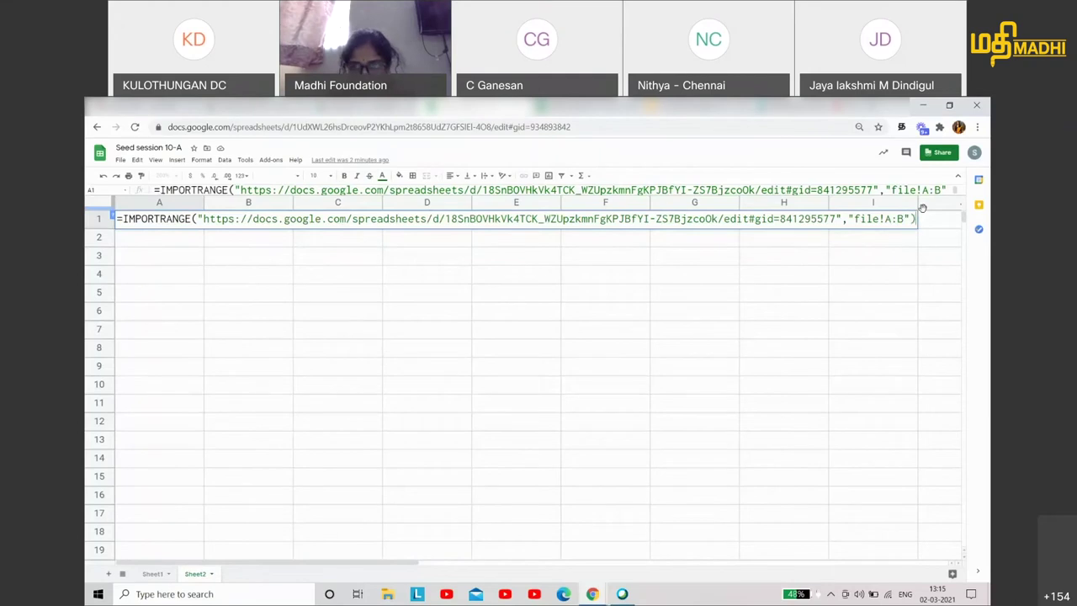
pyautogui.press('Return')
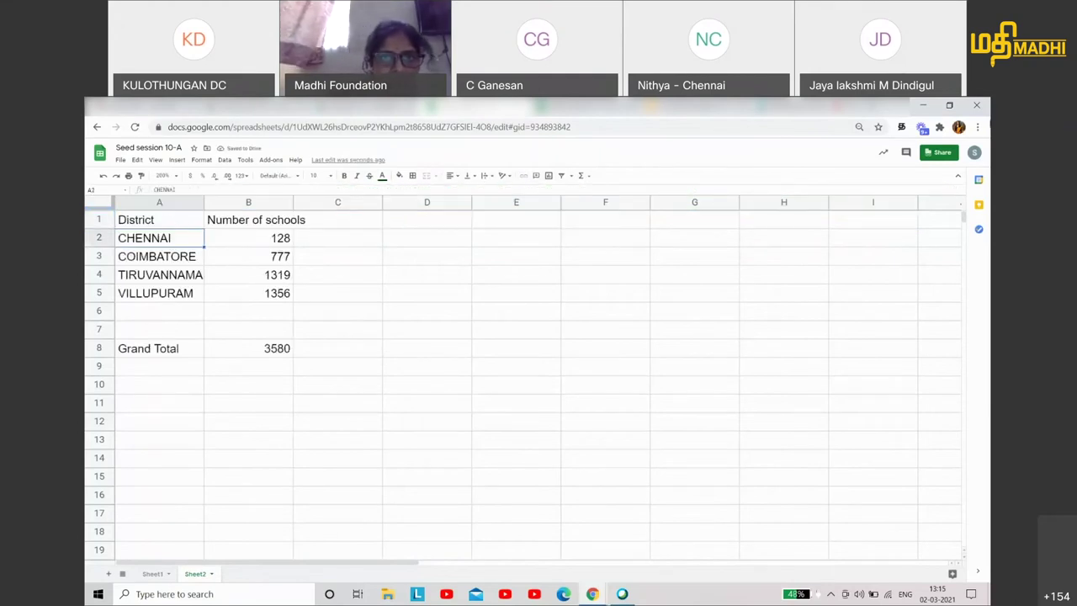
# Step: Compare the imported table on Sheet2 with the source table in SEED session 10
pyautogui.click(581, 106)
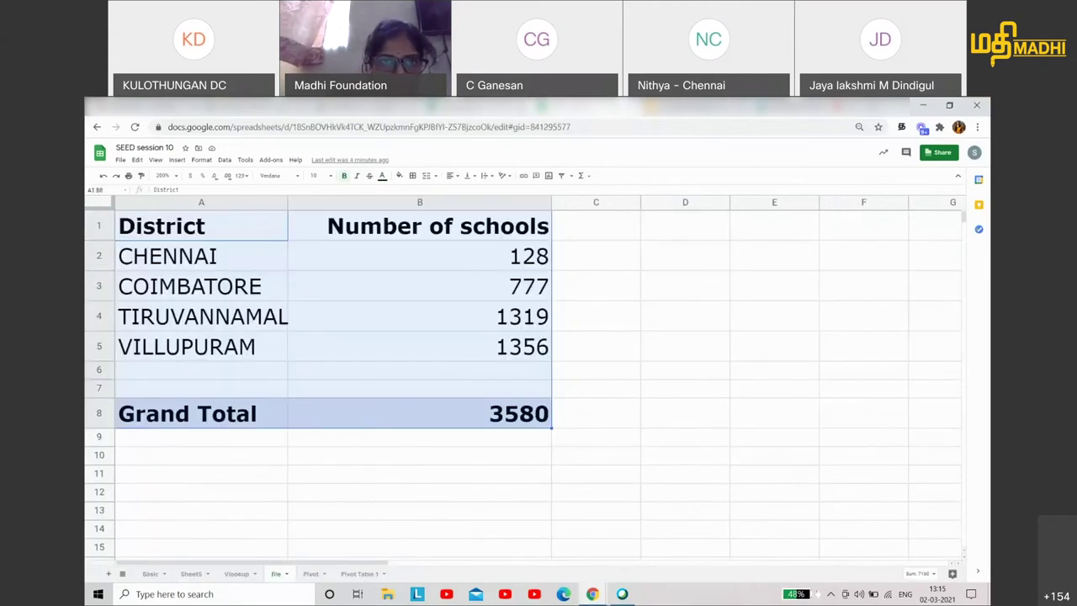
pyautogui.click(484, 106)
pyautogui.click(239, 351)
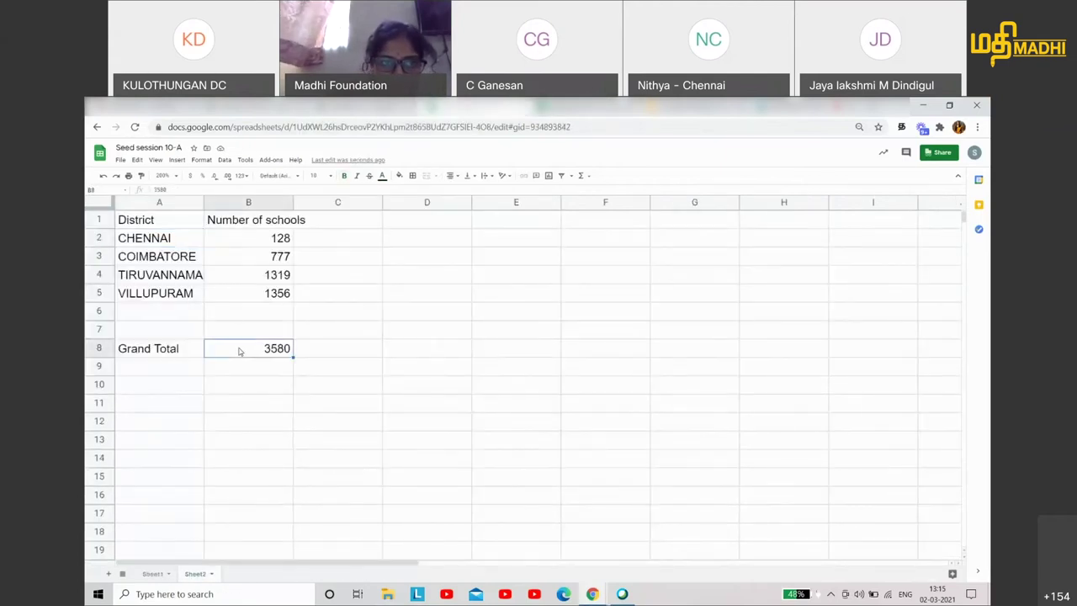
pyautogui.click(344, 294)
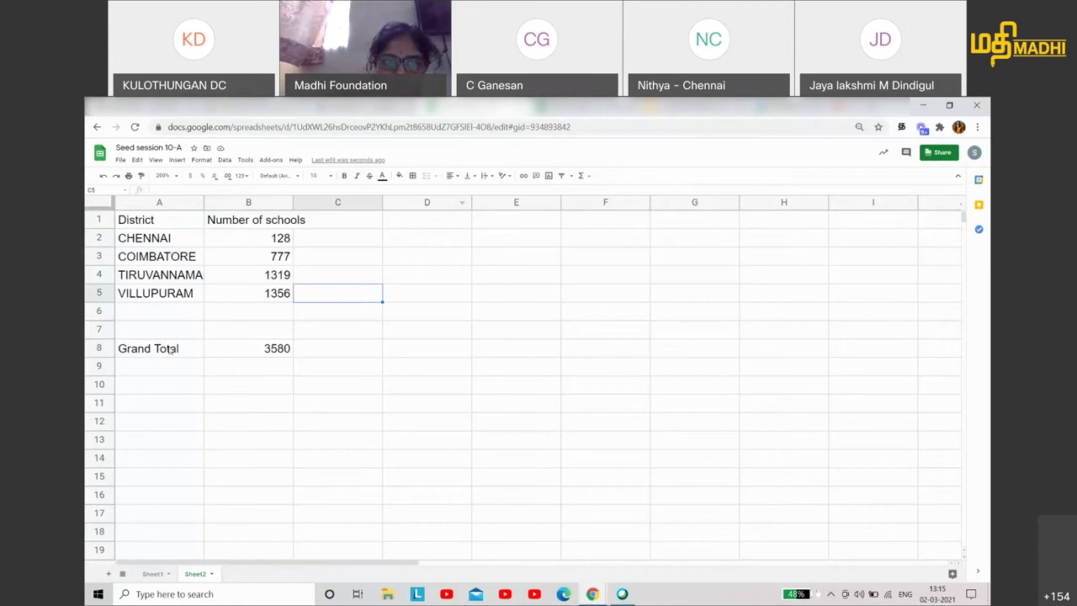
# Step: Try overwriting the IMPORTRANGE formula in cell A1 of Sheet2 with "gd"
pyautogui.click(163, 218)
pyautogui.write('gd')
pyautogui.click(398, 331)
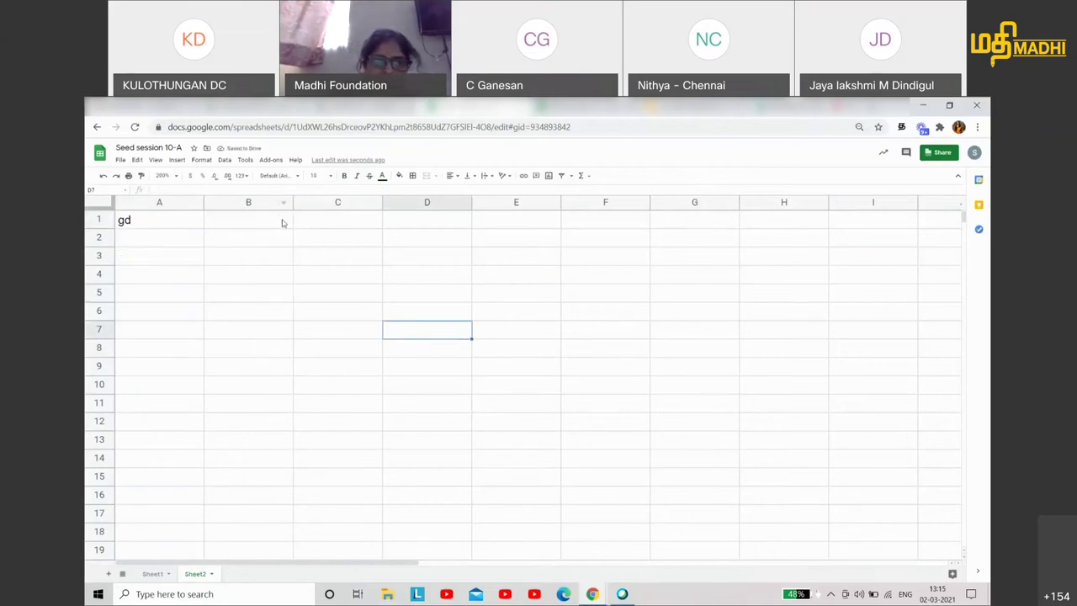
pyautogui.click(255, 260)
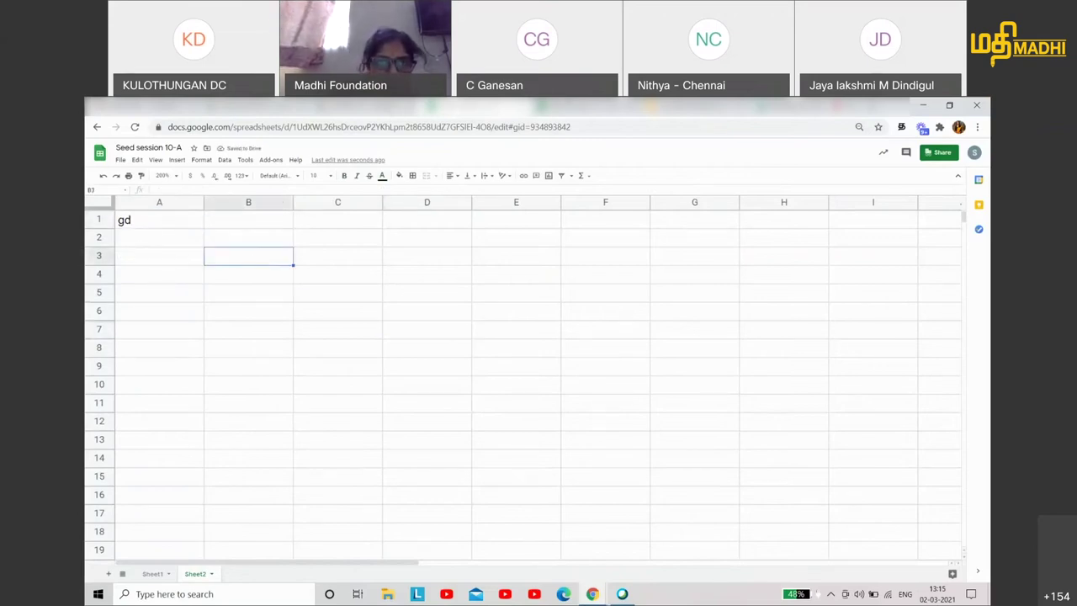
# Step: Check the source sheet and restore the IMPORTRANGE formula in cell A1 of Sheet2
pyautogui.click(580, 106)
pyautogui.click(476, 106)
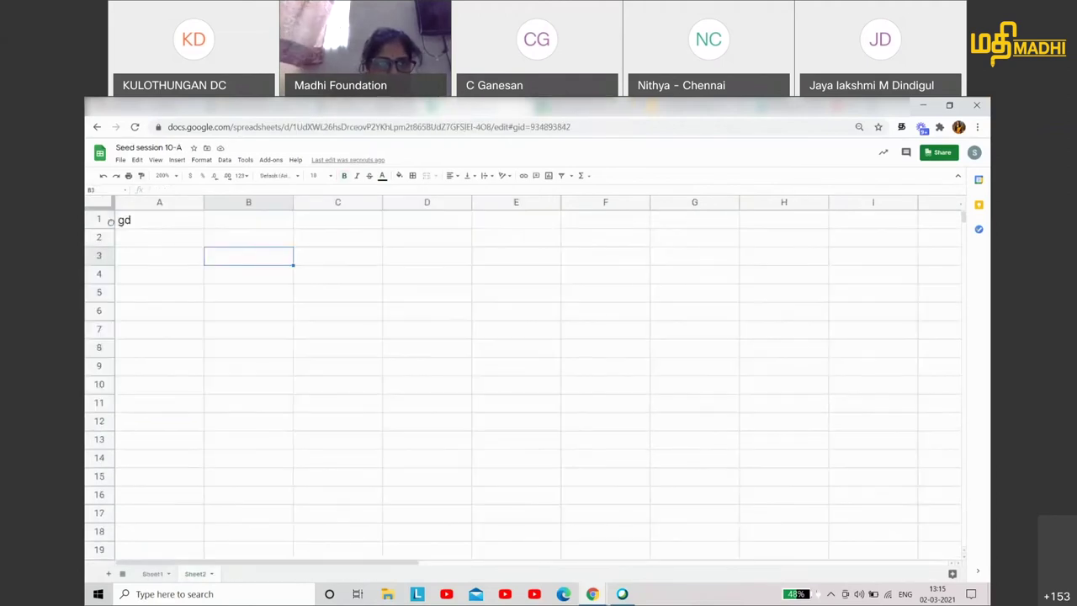
pyautogui.click(172, 219)
pyautogui.hotkey('ctrl', 'v')
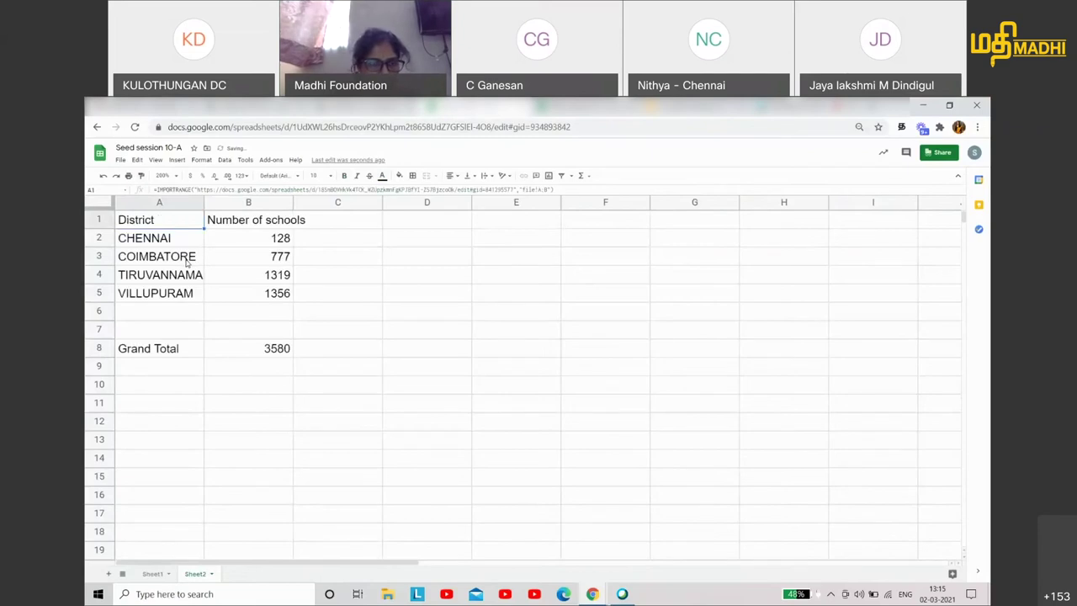
# Step: Try replacing the imported value in cell A3 with "District", and undo the entry
pyautogui.click(187, 262)
pyautogui.write('District')
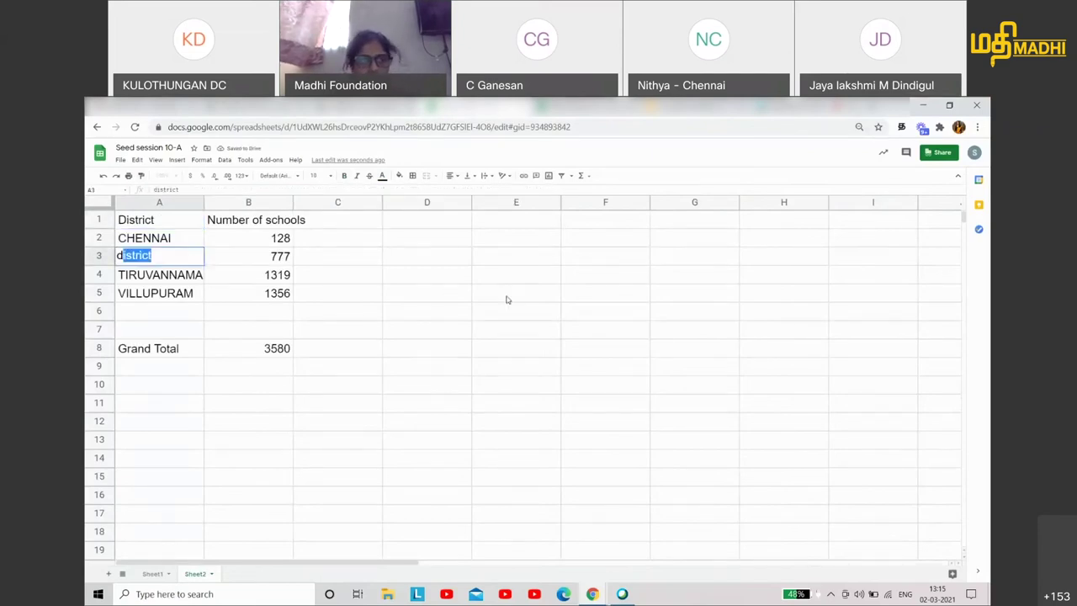
pyautogui.click(506, 299)
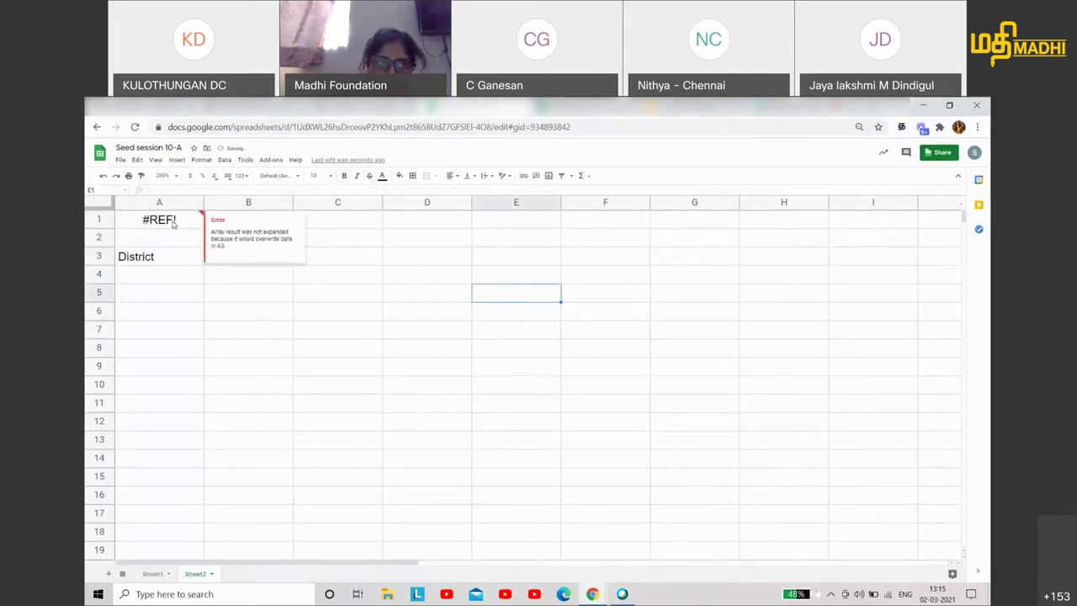
pyautogui.hotkey('ctrl', 'z')
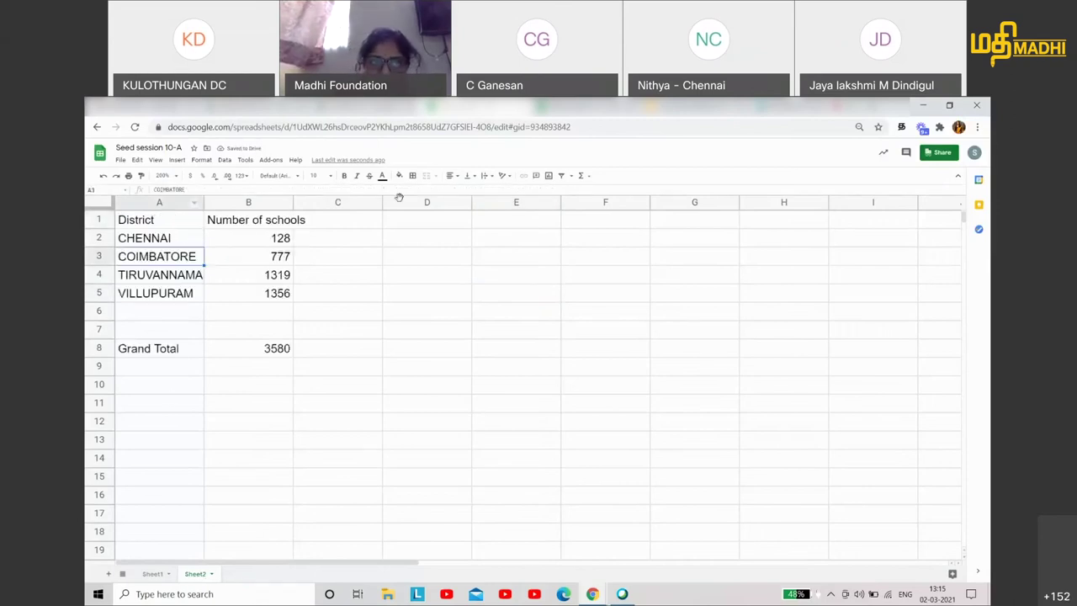
# Step: Review the source table, the IMPORTRANGE formula in A1 and the "How to import a google sheet?" slide
pyautogui.click(587, 107)
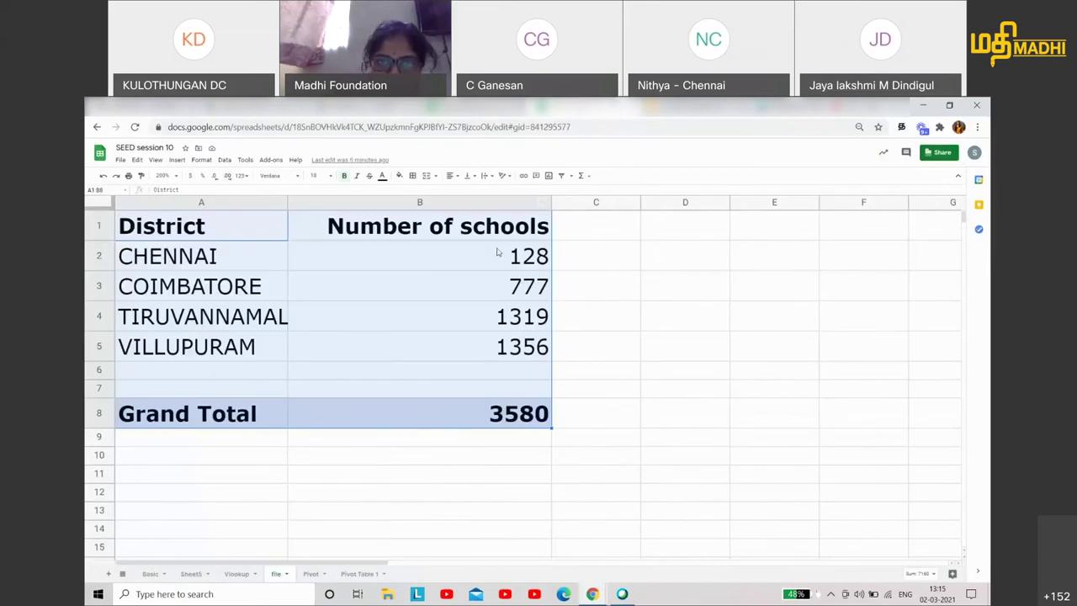
pyautogui.click(477, 107)
pyautogui.click(148, 225)
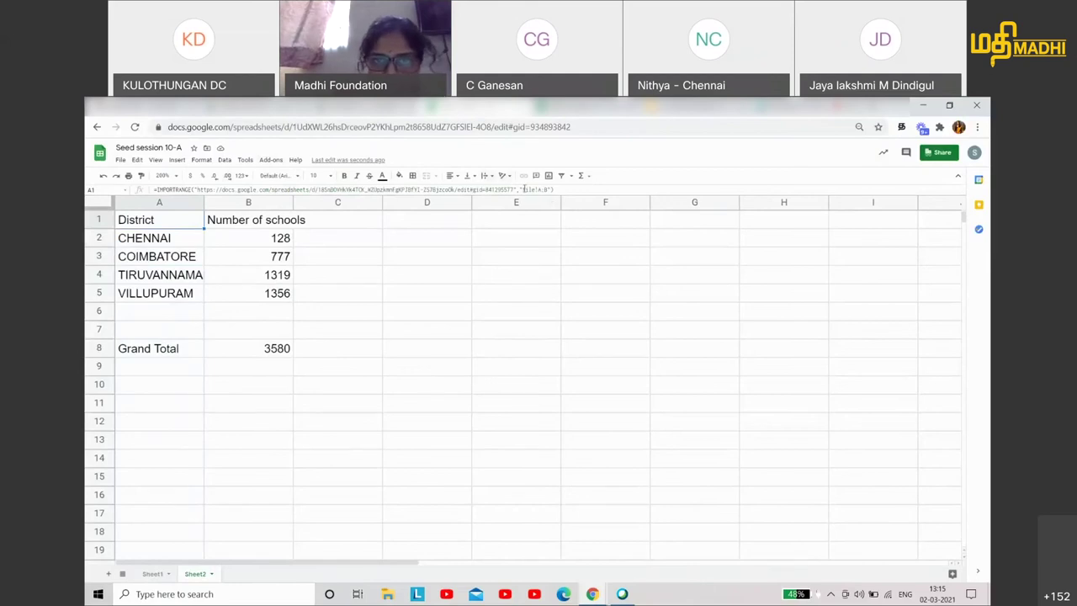
pyautogui.hotkey('ctrl', 'Tab')
pyautogui.press('Left')
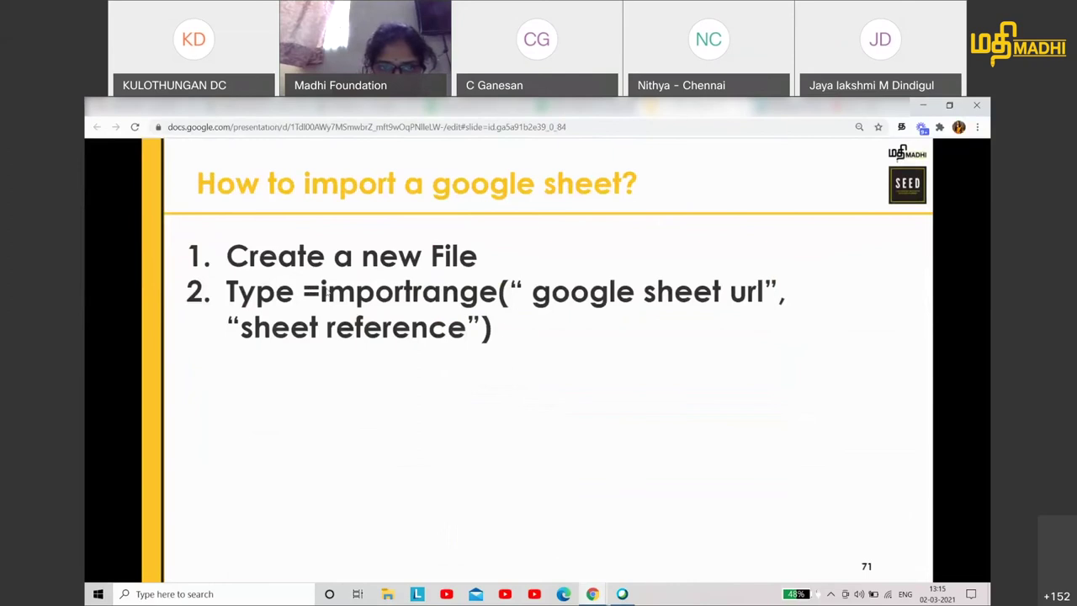
pyautogui.click(485, 296)
pyautogui.press('Left')
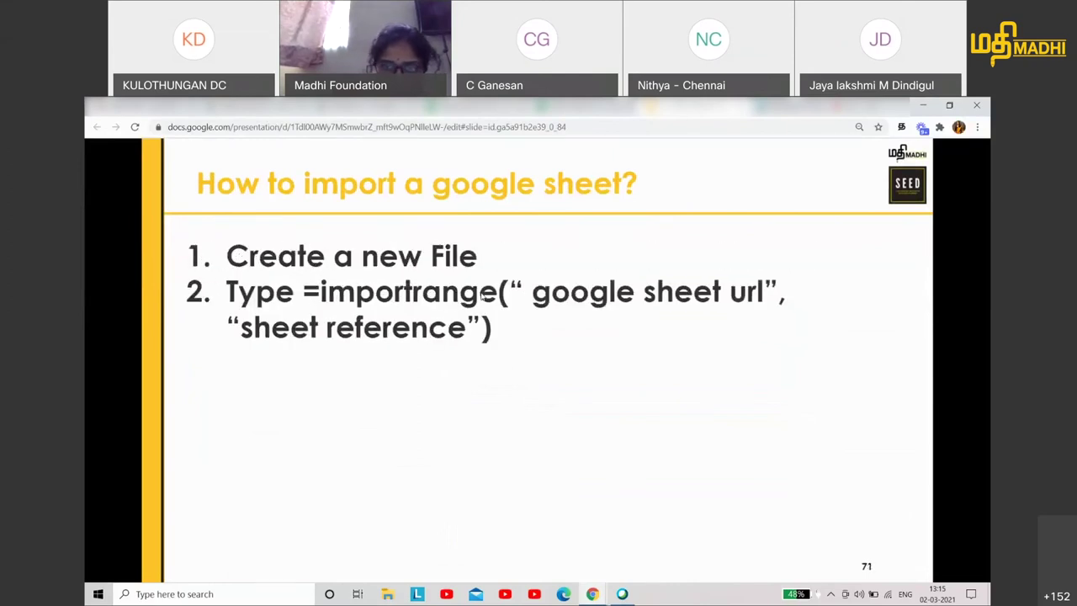